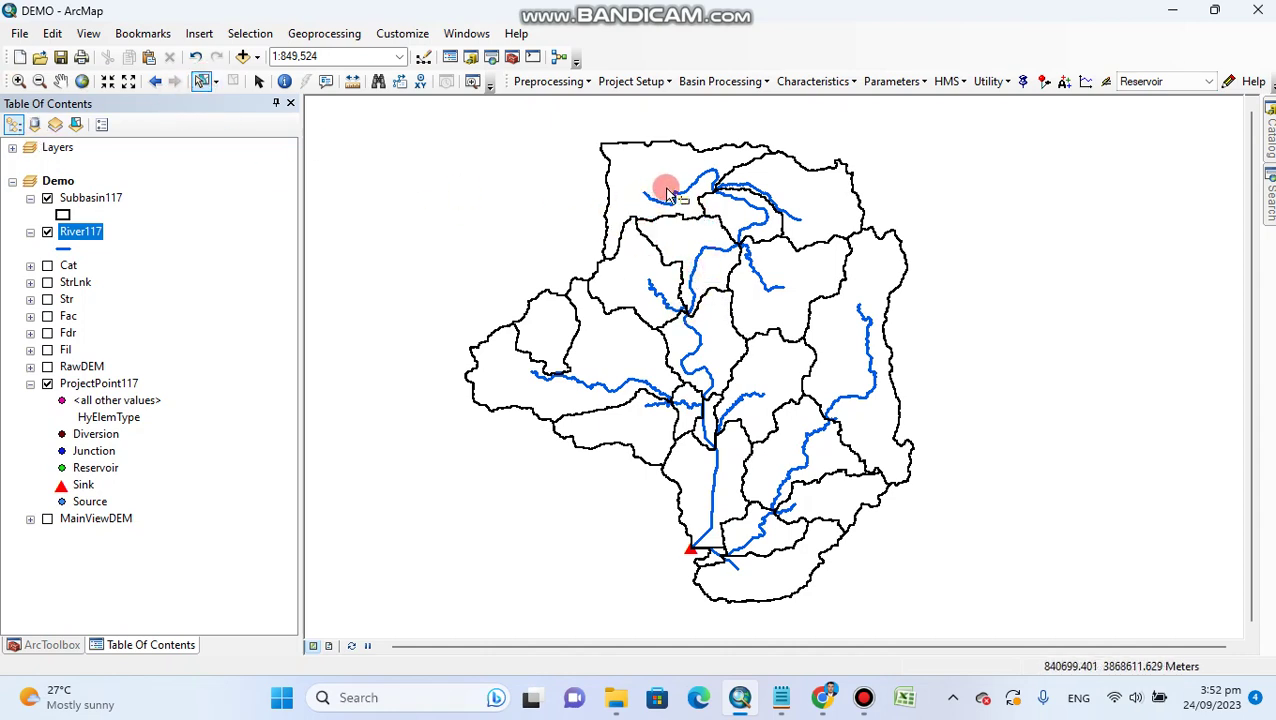
# Box-select the first group of northern subbasins and merge them with Basin Merge.
pyautogui.moveTo(666, 177); pyautogui.dragTo(811, 217)
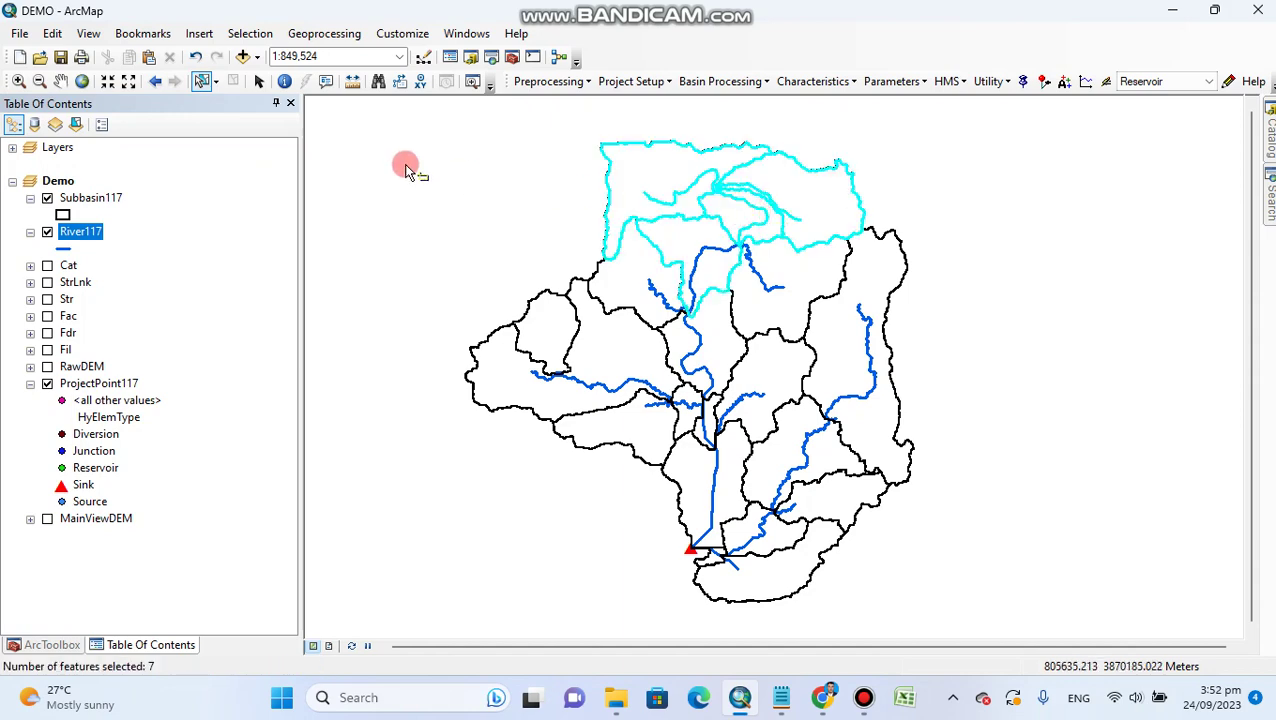
pyautogui.click(738, 81)
pyautogui.click(732, 125)
pyautogui.click(568, 375)
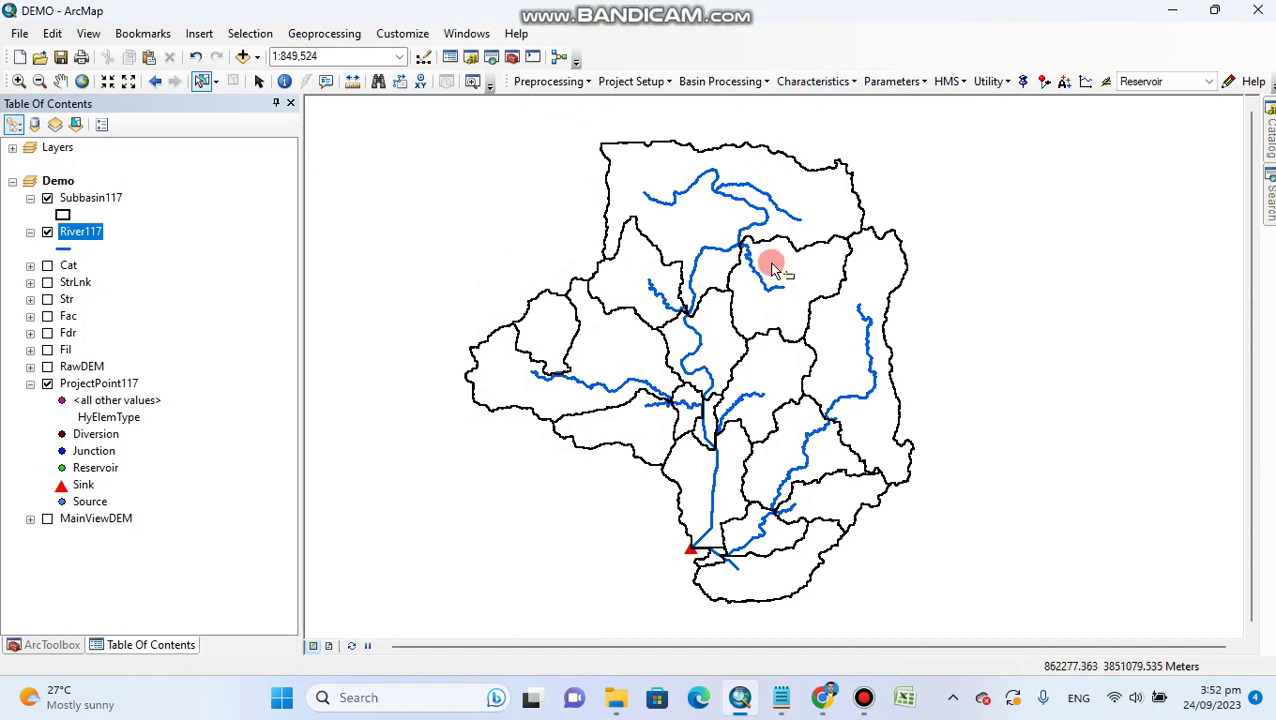
# Merge the five remaining northern subbasins into one larger subbasin.
pyautogui.moveTo(775, 214); pyautogui.dragTo(732, 230)
pyautogui.click(720, 81)
pyautogui.click(960, 127)
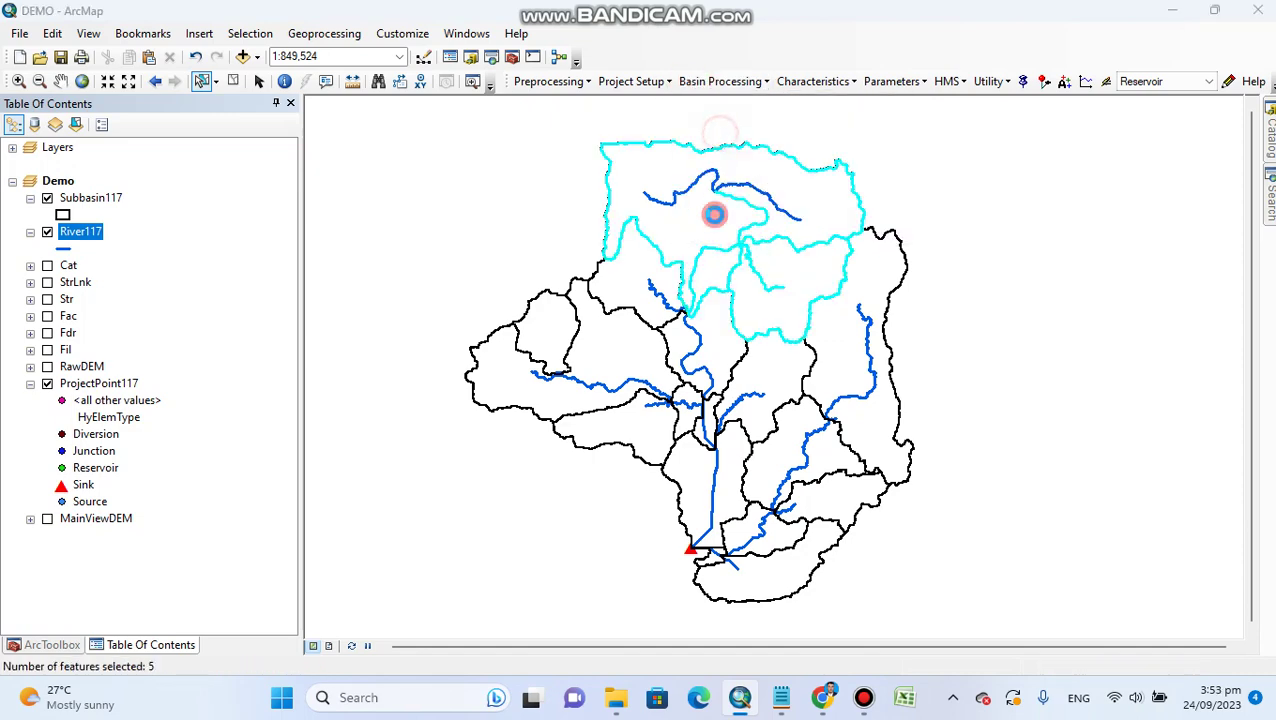
pyautogui.click(589, 375)
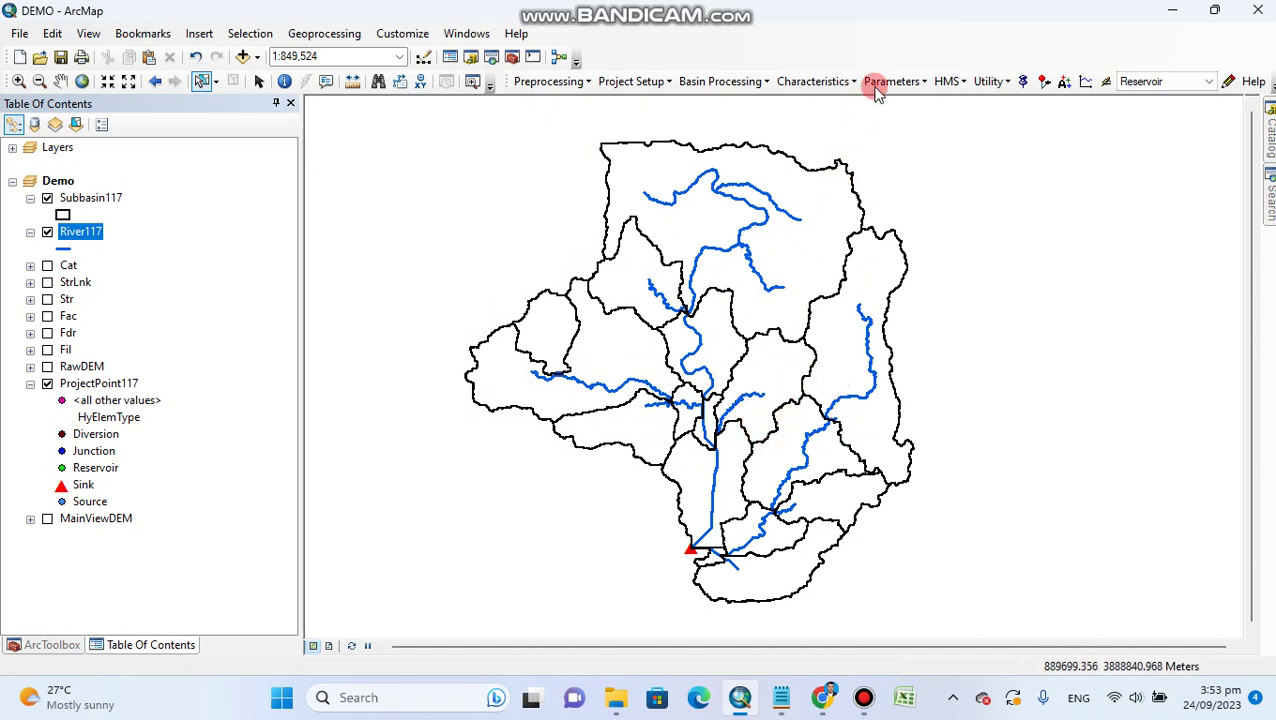
# Compute River Length for the River117 reaches, then select the River117 layer.
pyautogui.click(826, 84)
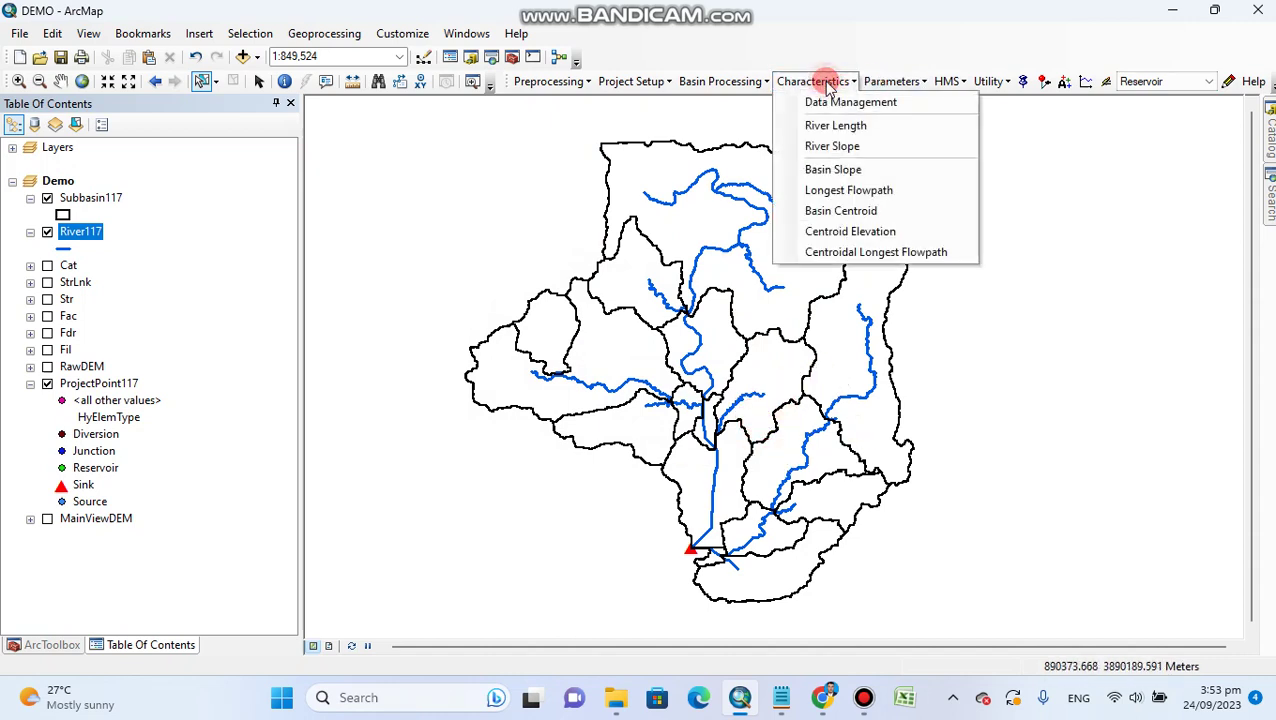
pyautogui.click(836, 129)
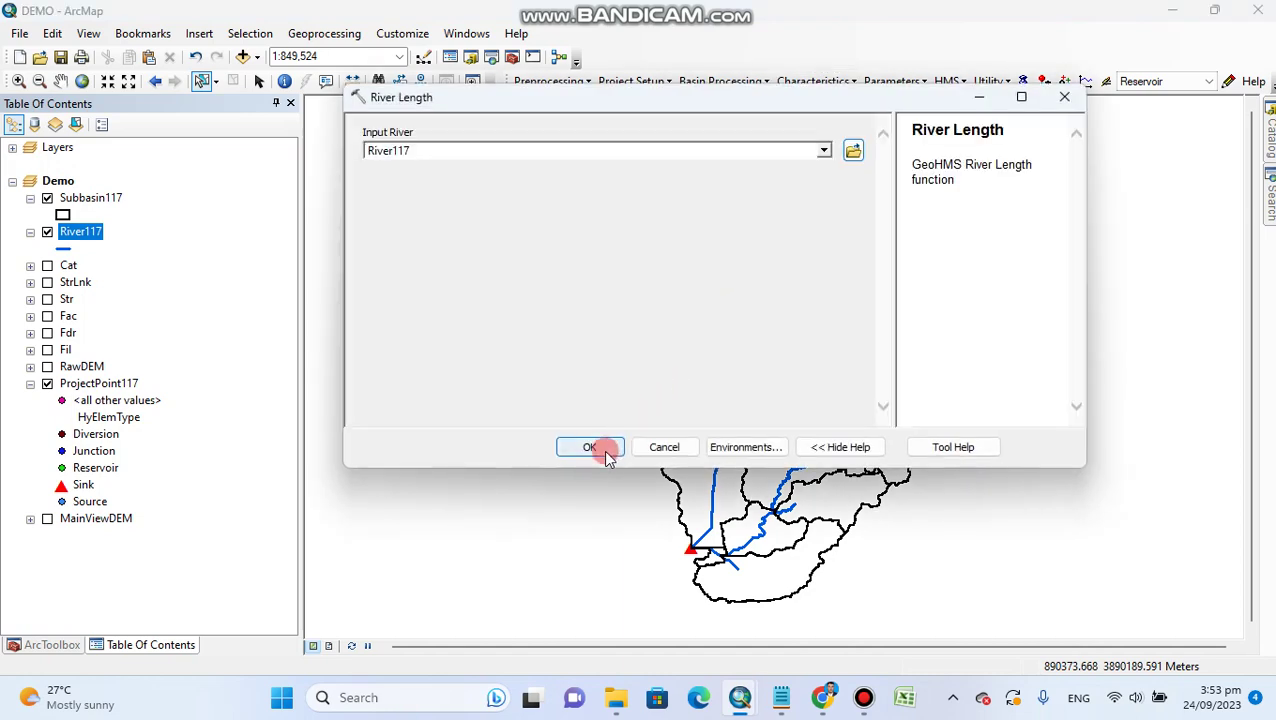
pyautogui.click(590, 447)
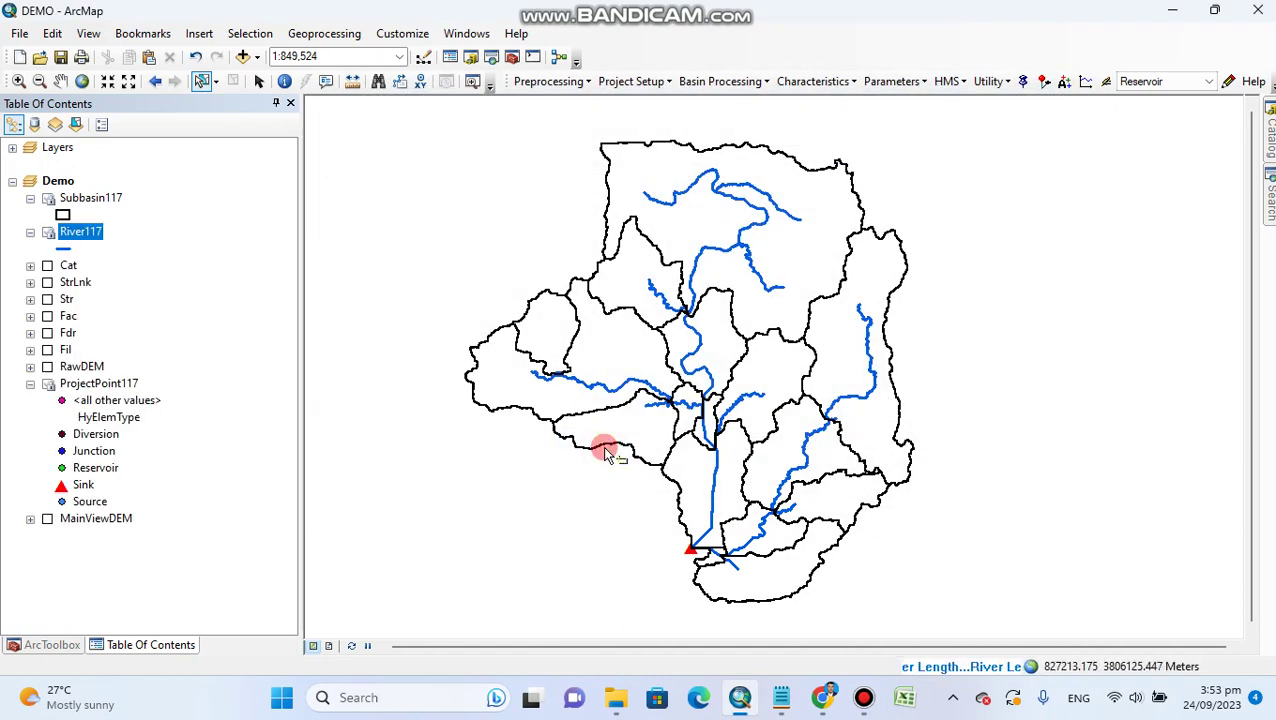
pyautogui.click(80, 232)
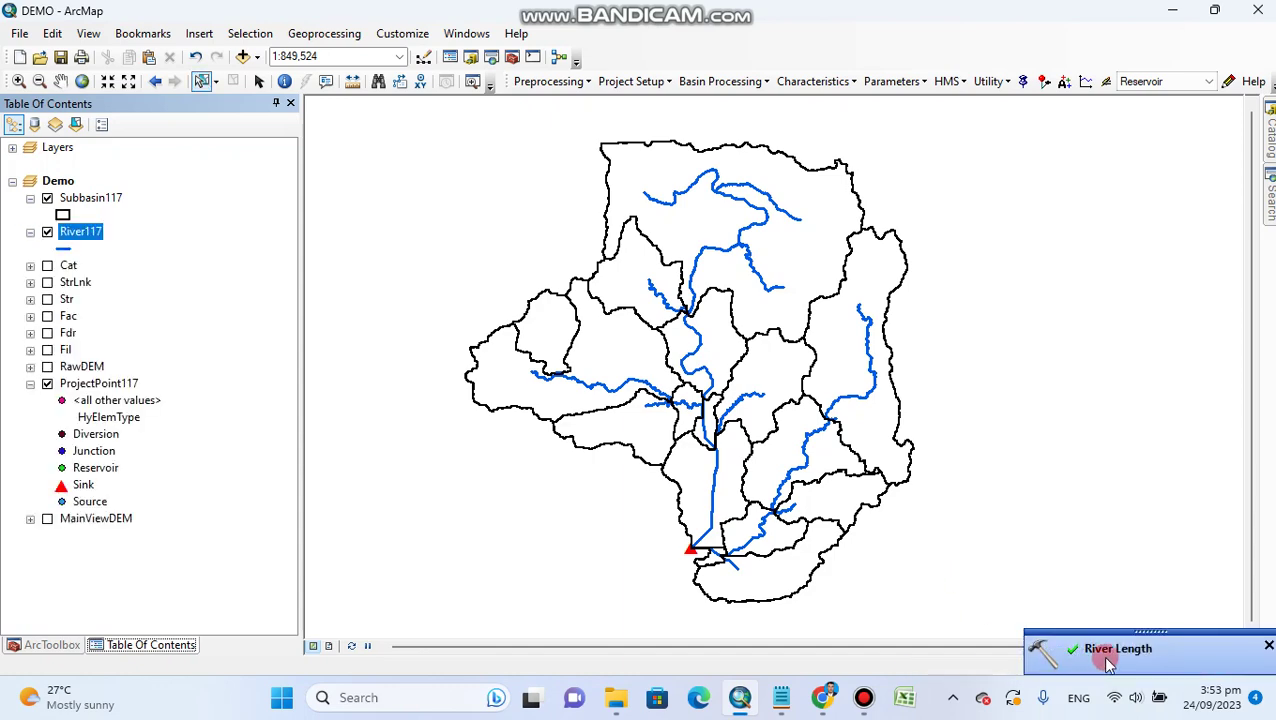
# Open the River117 attribute table and dock it left of the map.
pyautogui.rightClick(78, 235)
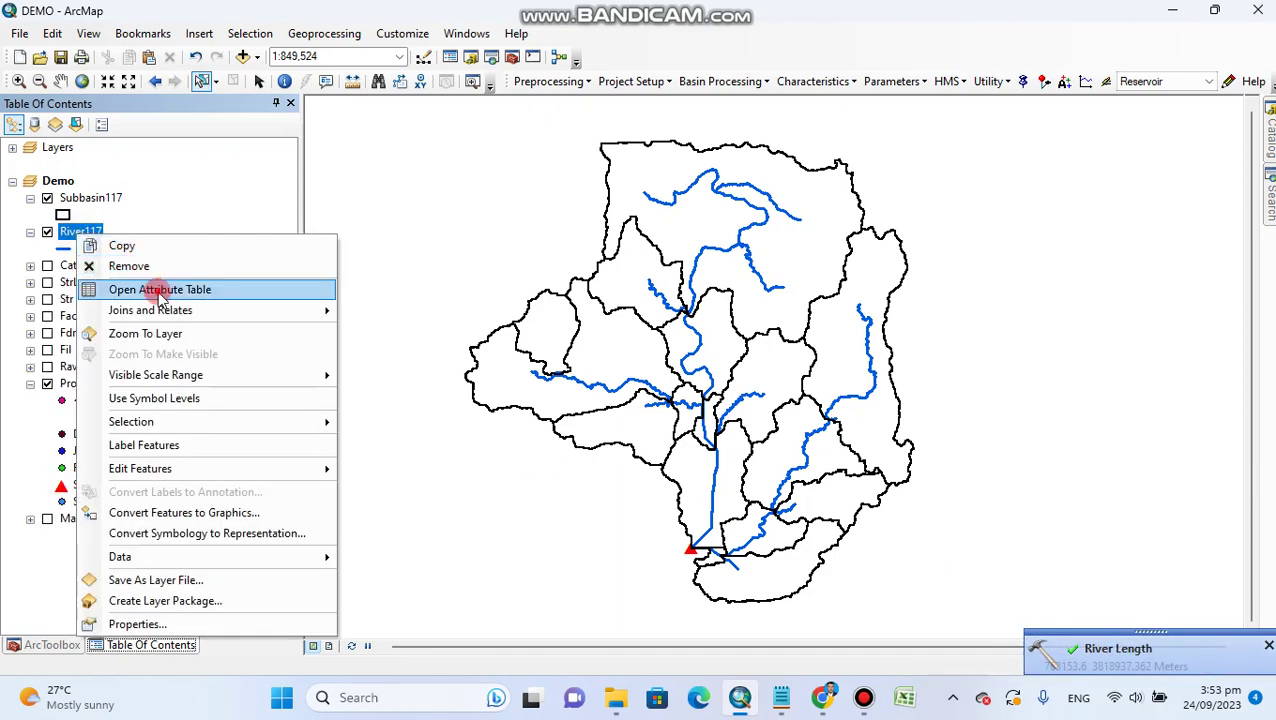
pyautogui.click(160, 291)
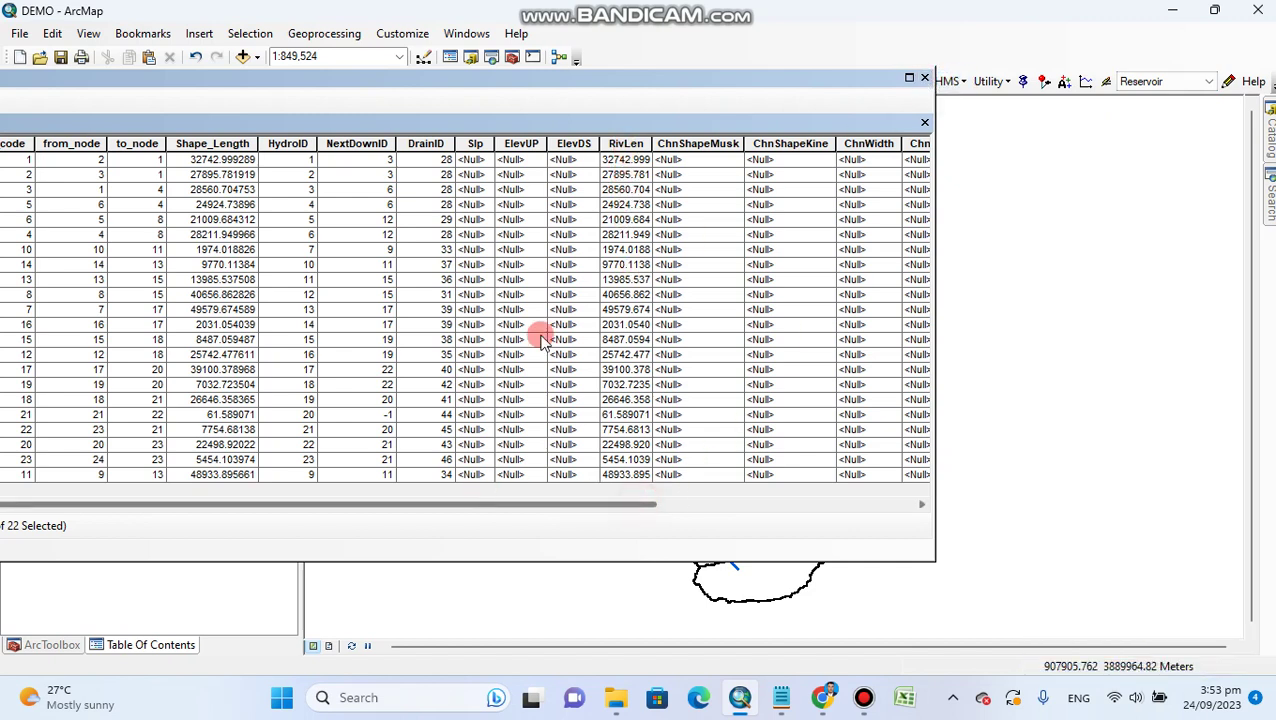
pyautogui.moveTo(571, 83); pyautogui.dragTo(256, 151)
# Select the eastern and northern river reaches to check their RivLen values.
pyautogui.click(201, 81)
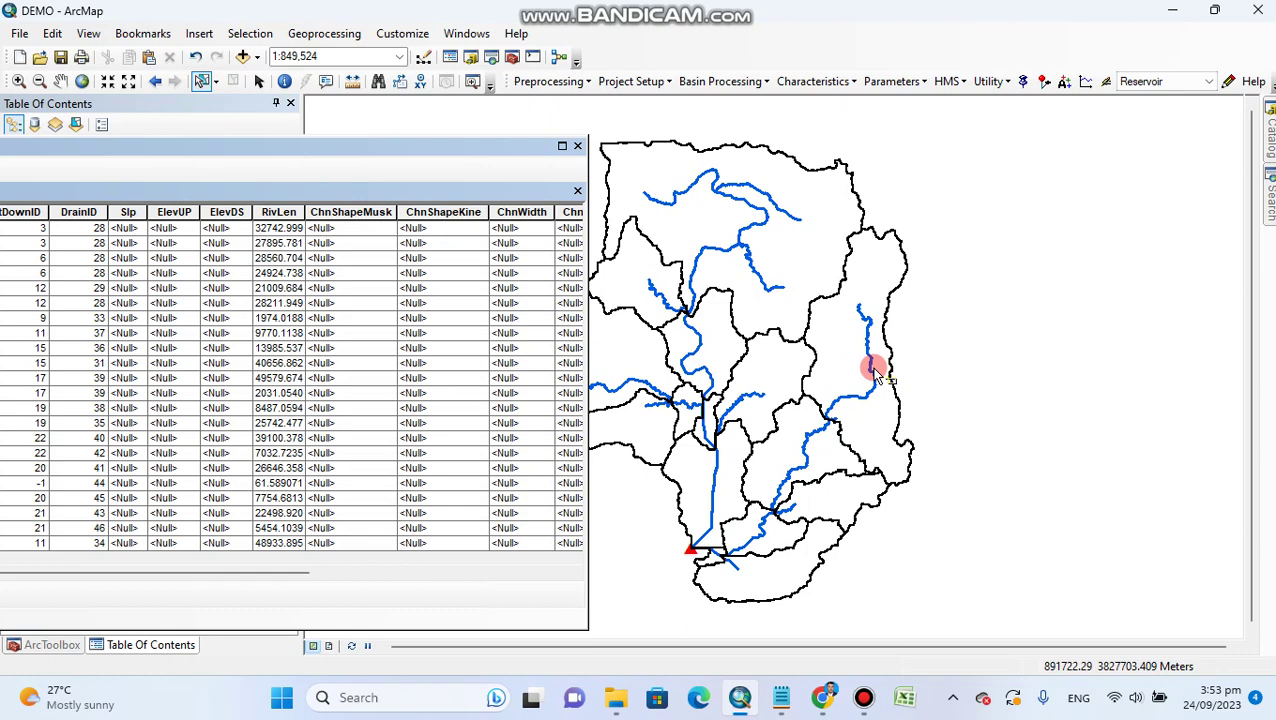
pyautogui.moveTo(871, 358)
pyautogui.mouseDown()
pyautogui.moveTo(879, 390)
pyautogui.moveTo(871, 382)
pyautogui.mouseUp()
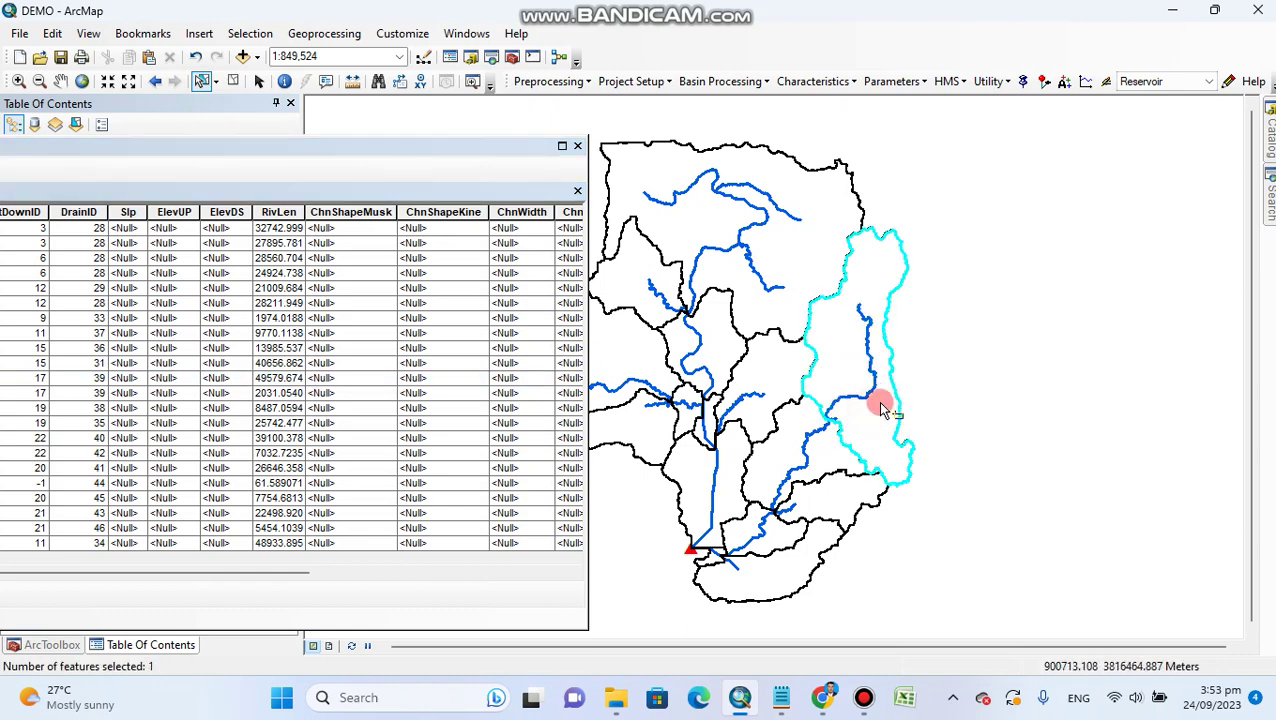
pyautogui.click(846, 398)
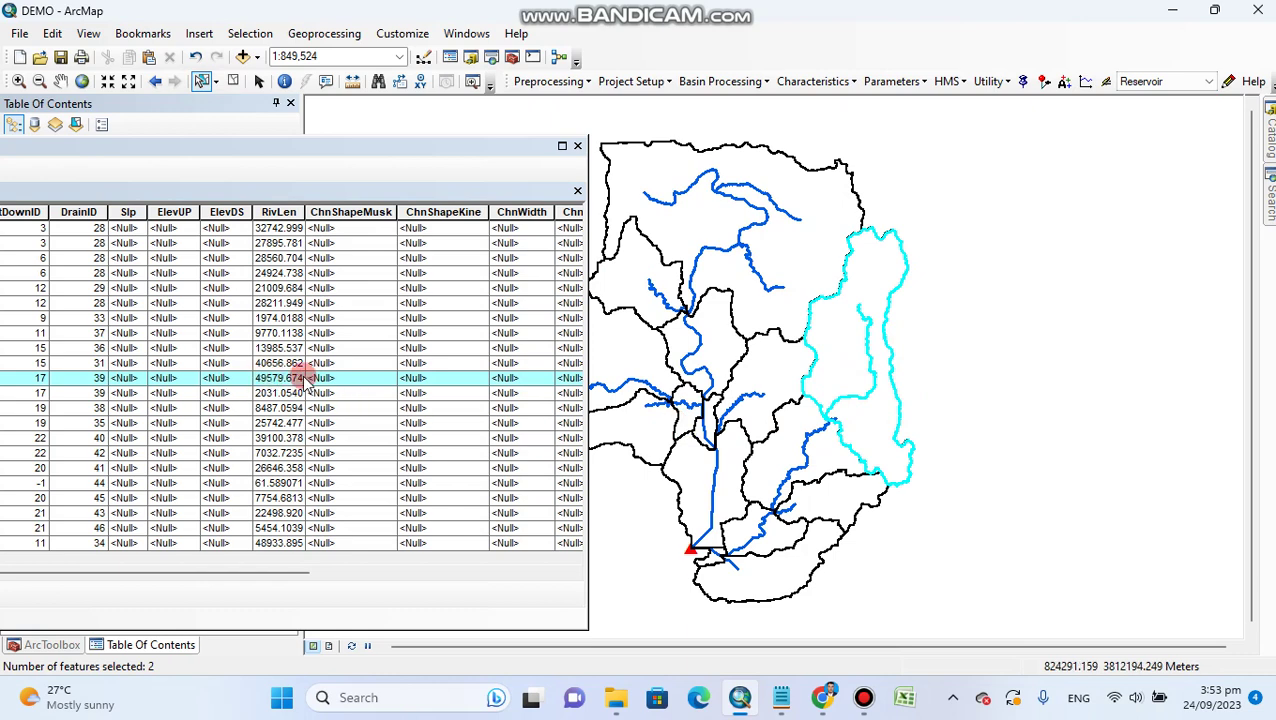
pyautogui.moveTo(307, 383); pyautogui.dragTo(281, 384)
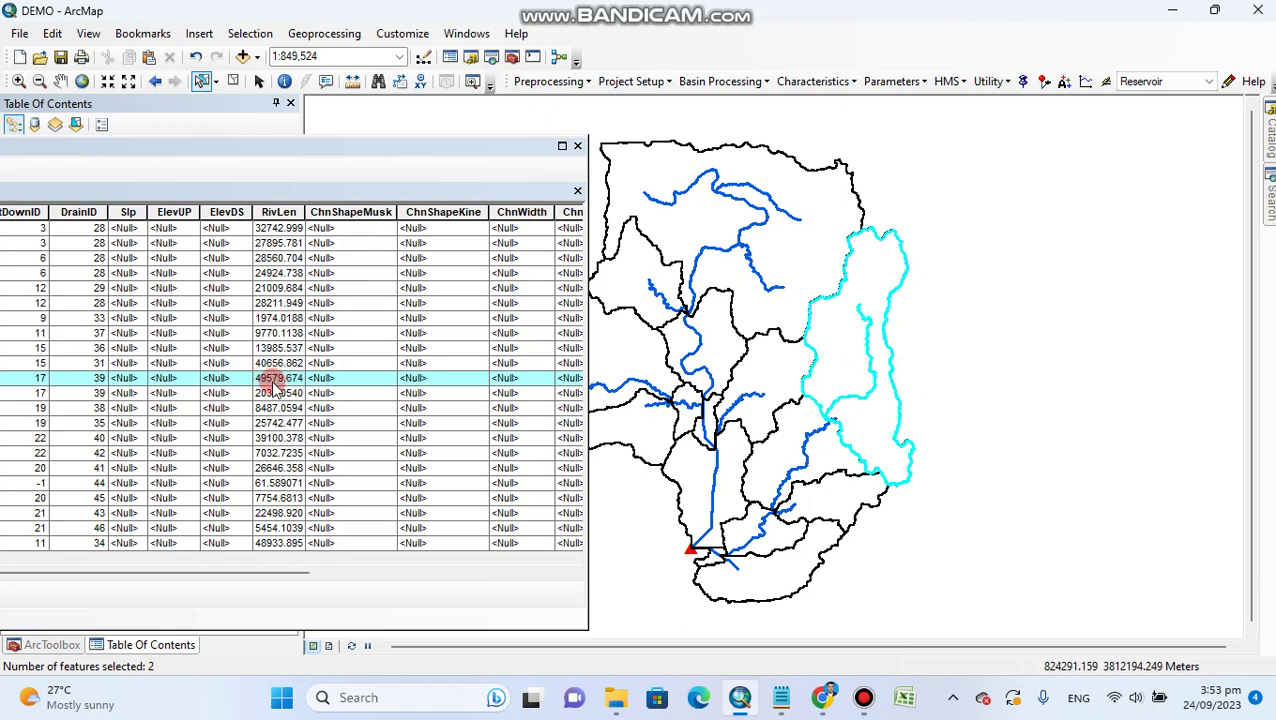
pyautogui.moveTo(276, 388)
pyautogui.mouseDown()
pyautogui.moveTo(567, 176)
pyautogui.moveTo(583, 146)
pyautogui.moveTo(745, 205)
pyautogui.moveTo(750, 238)
pyautogui.moveTo(738, 245)
pyautogui.moveTo(752, 227)
pyautogui.moveTo(716, 255)
pyautogui.moveTo(699, 300)
pyautogui.moveTo(716, 250)
pyautogui.moveTo(745, 240)
pyautogui.moveTo(722, 262)
pyautogui.moveTo(566, 300)
pyautogui.moveTo(256, 308)
pyautogui.moveTo(737, 234)
pyautogui.mouseUp()
pyautogui.click(745, 205)
# Select the main-stem reaches and subbasins from the northern headwaters to the outlet, then close the attribute table.
pyautogui.click(750, 232)
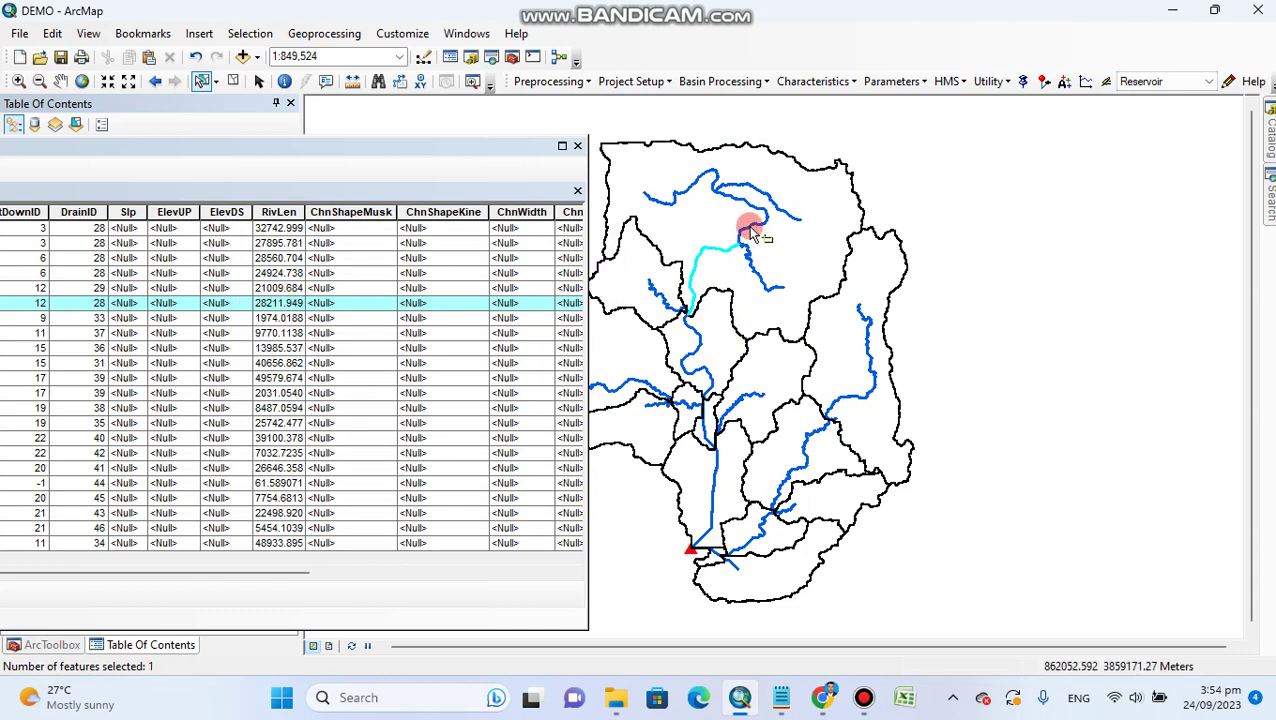
pyautogui.keyDown('shift'); pyautogui.click(749, 229); pyautogui.keyUp('shift')
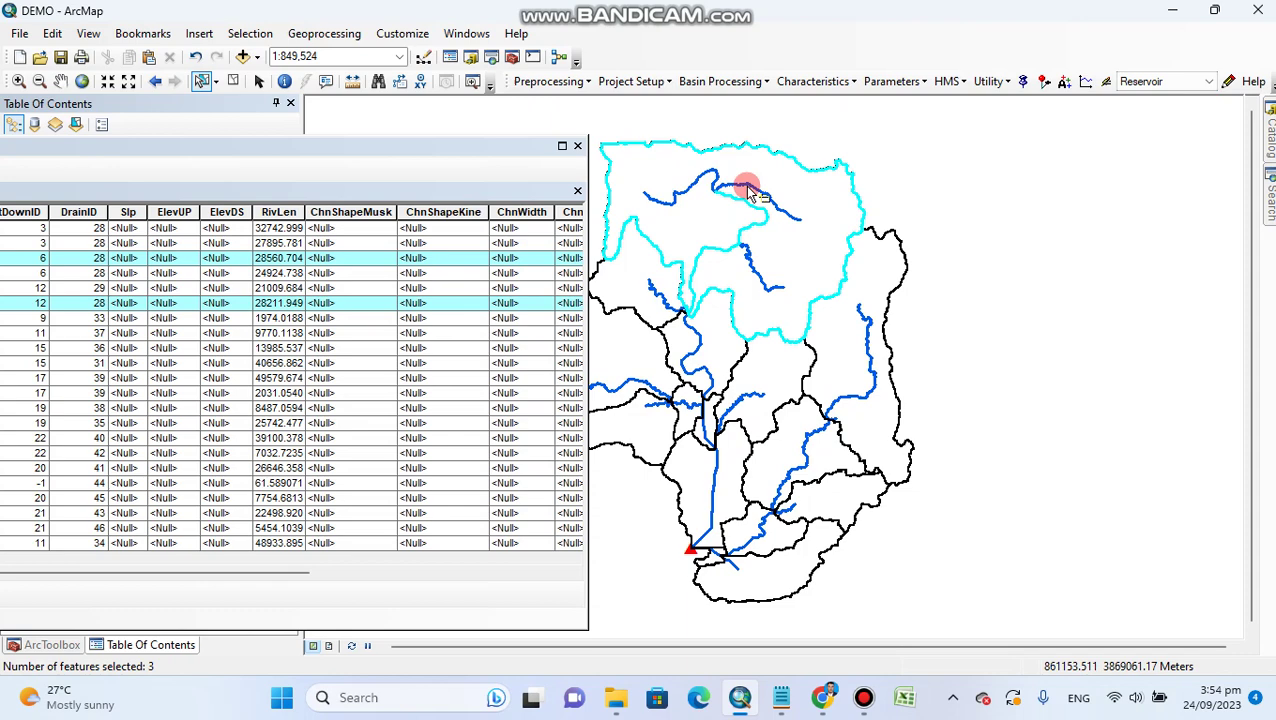
pyautogui.keyDown('shift'); pyautogui.click(748, 185); pyautogui.keyUp('shift')
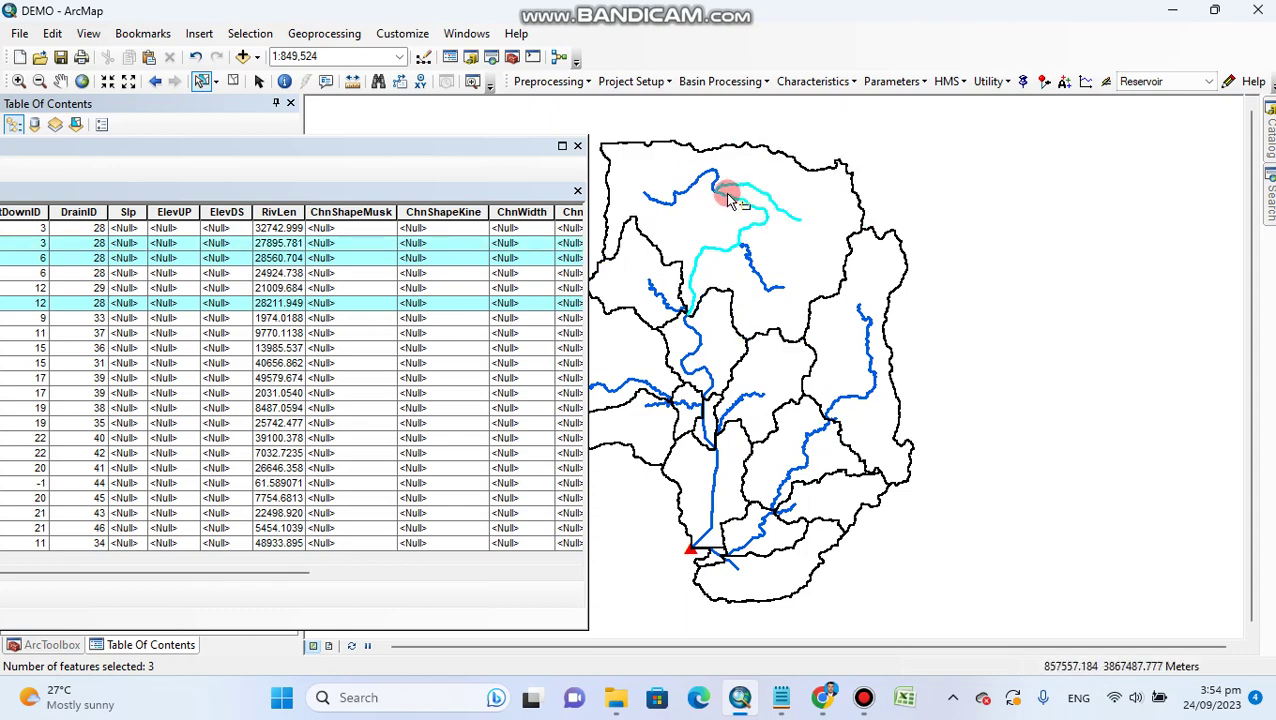
pyautogui.keyDown('shift'); pyautogui.click(699, 337); pyautogui.keyUp('shift')
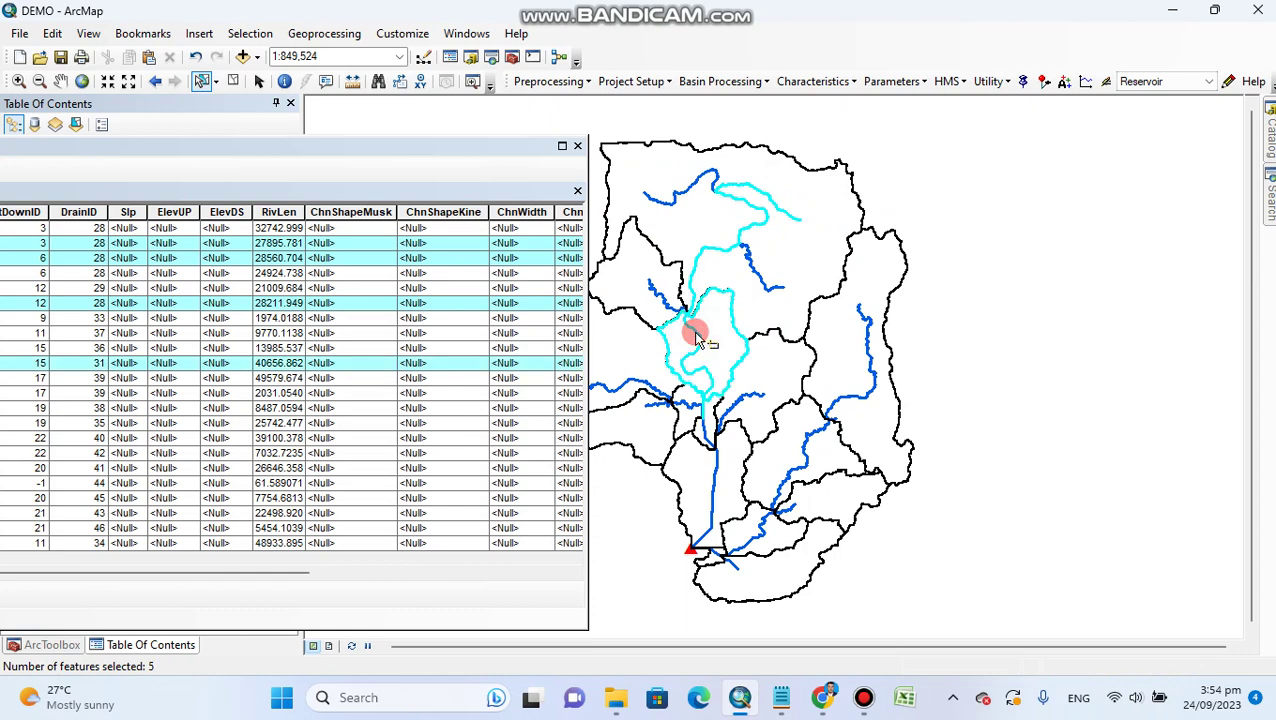
pyautogui.keyDown('shift'); pyautogui.click(705, 435); pyautogui.keyUp('shift')
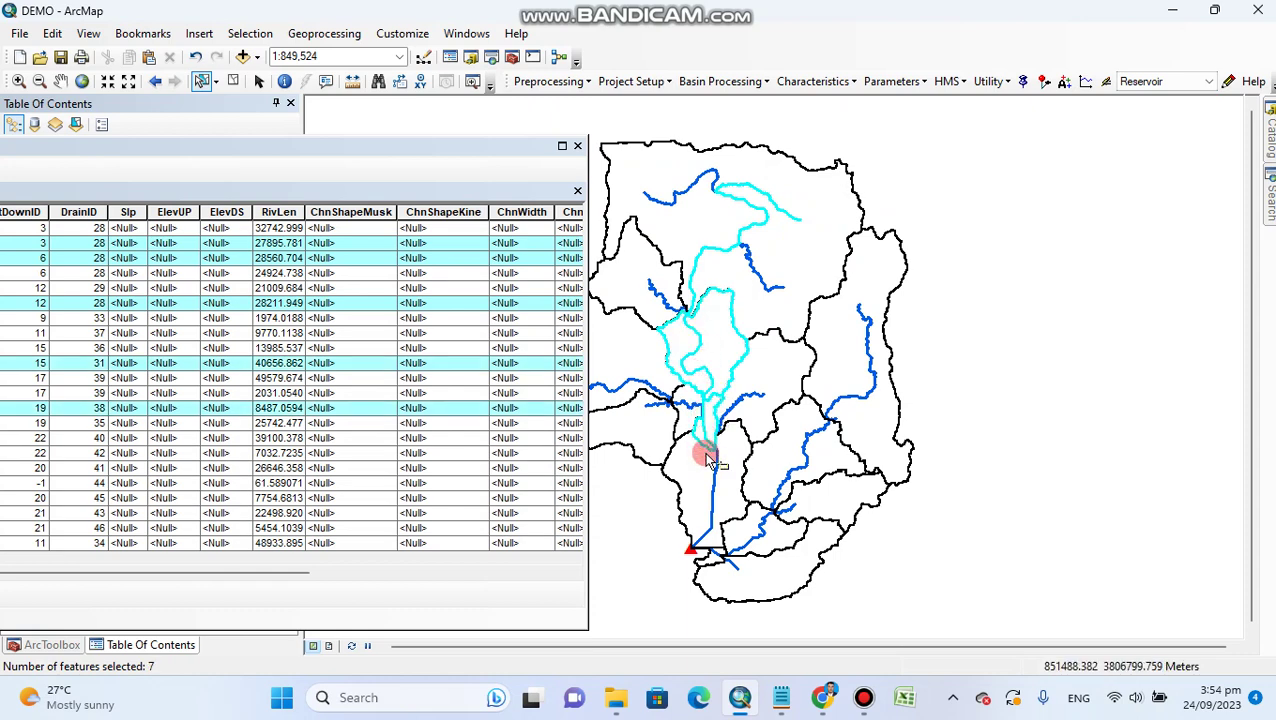
pyautogui.keyDown('shift'); pyautogui.click(713, 479); pyautogui.keyUp('shift')
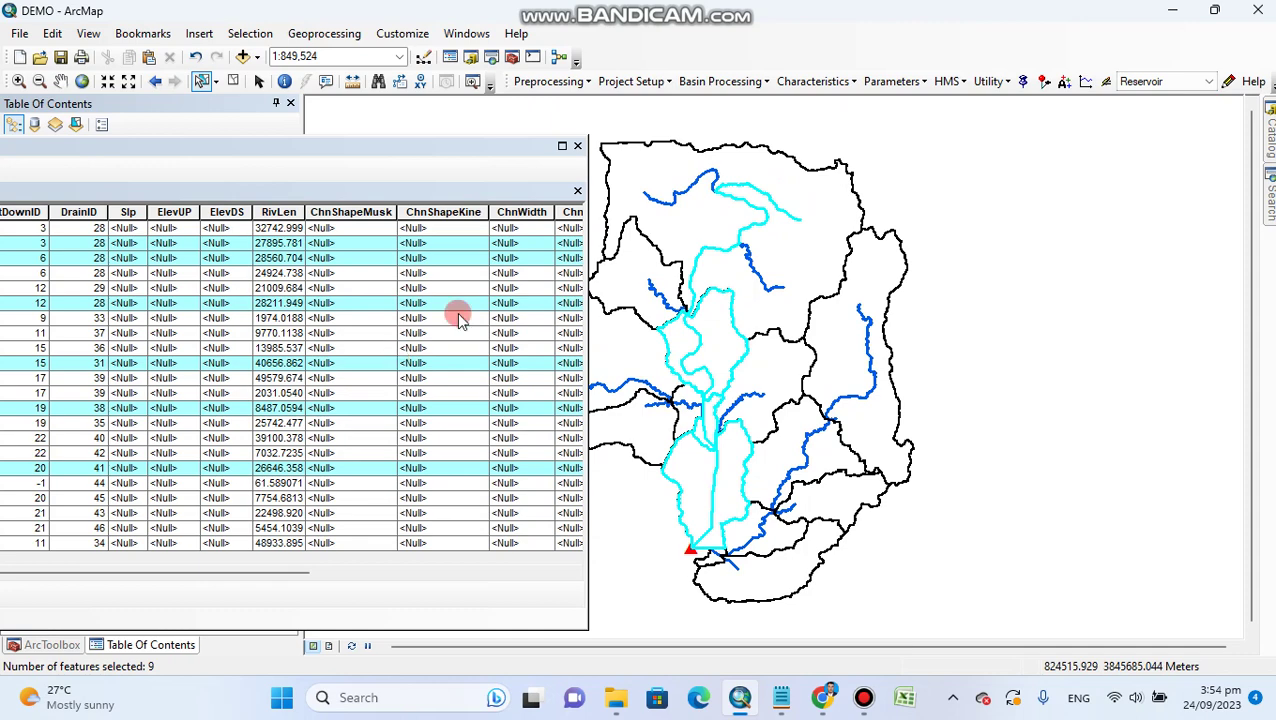
pyautogui.click(578, 147)
# Clear the selection, run River Slope on River117, and dismiss its notification.
pyautogui.click(233, 81)
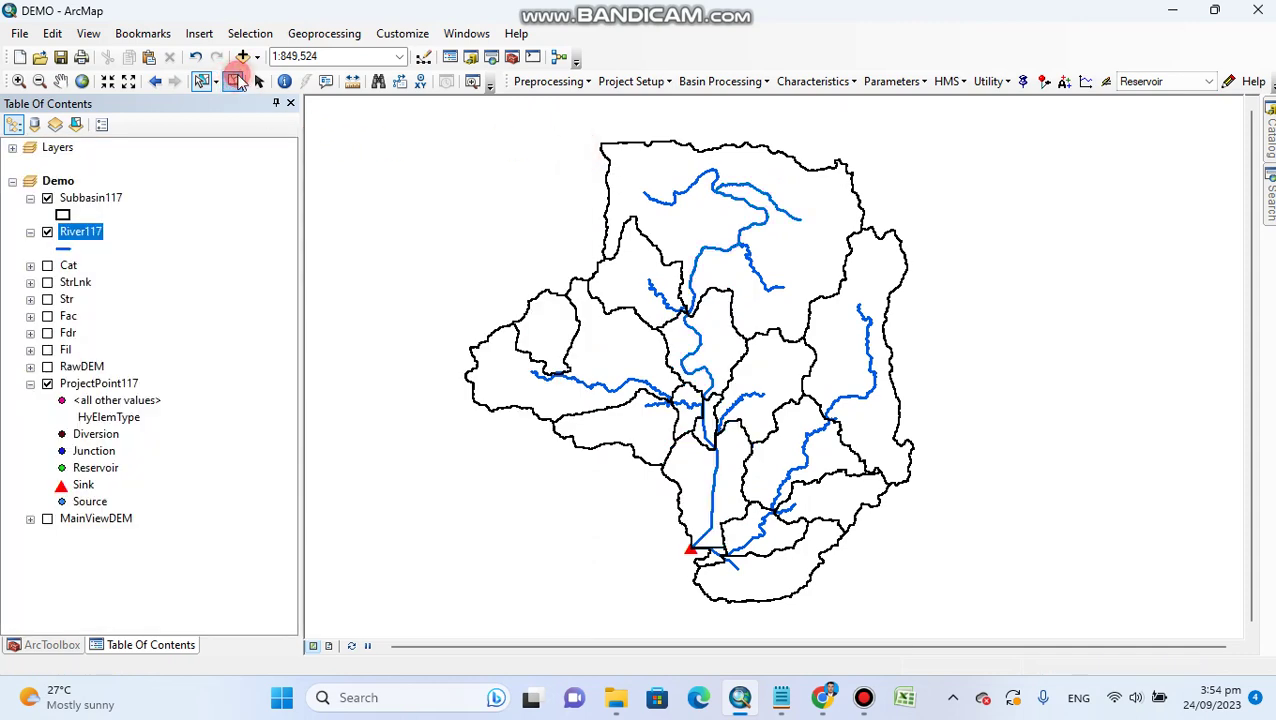
pyautogui.click(806, 82)
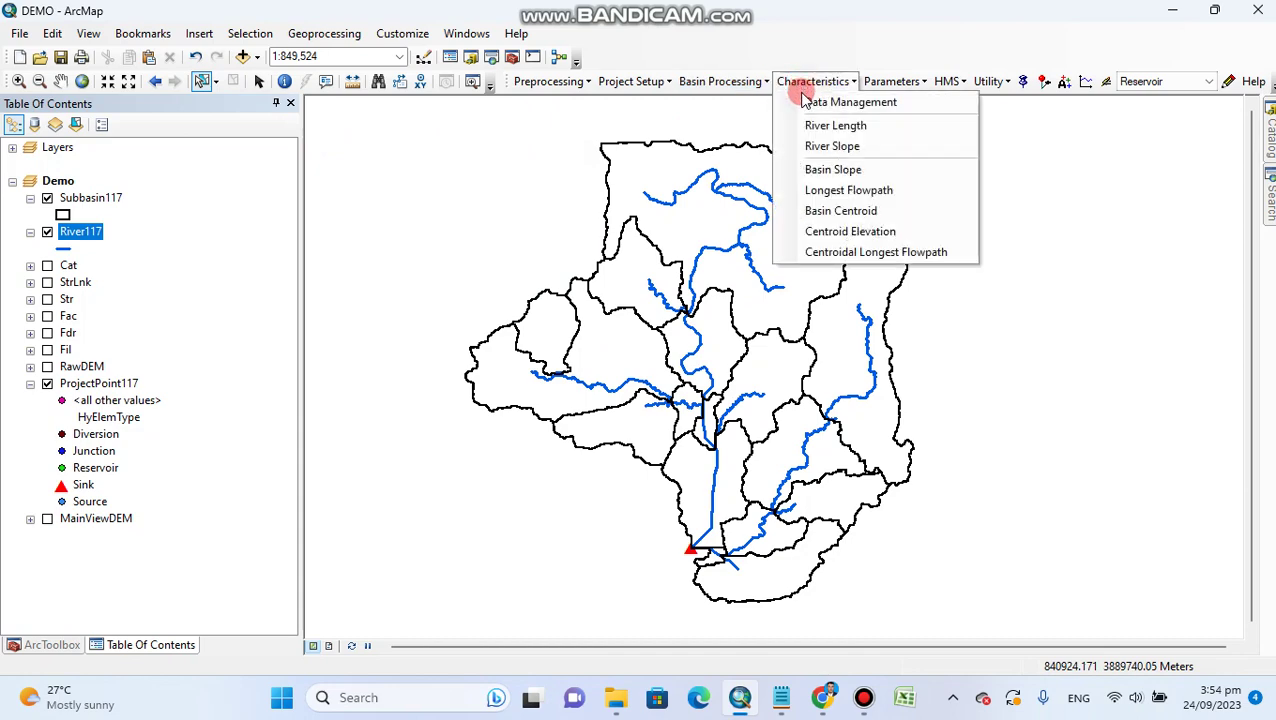
pyautogui.click(816, 147)
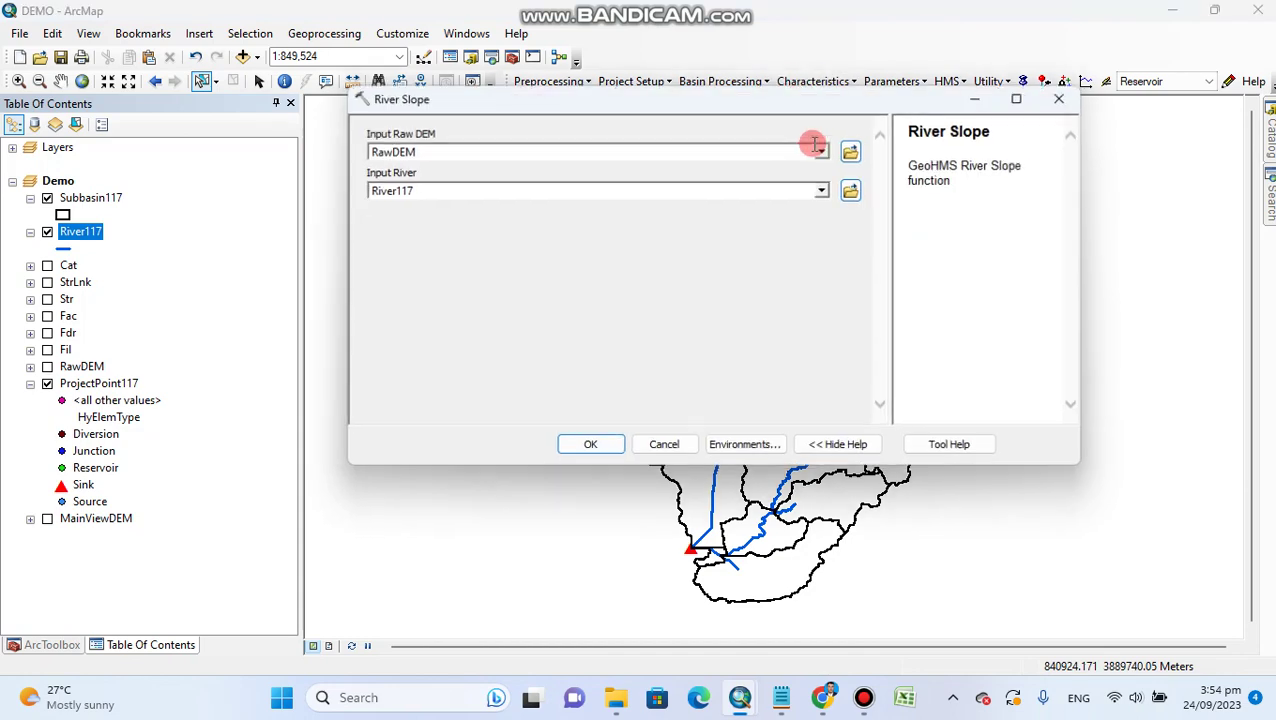
pyautogui.click(595, 448)
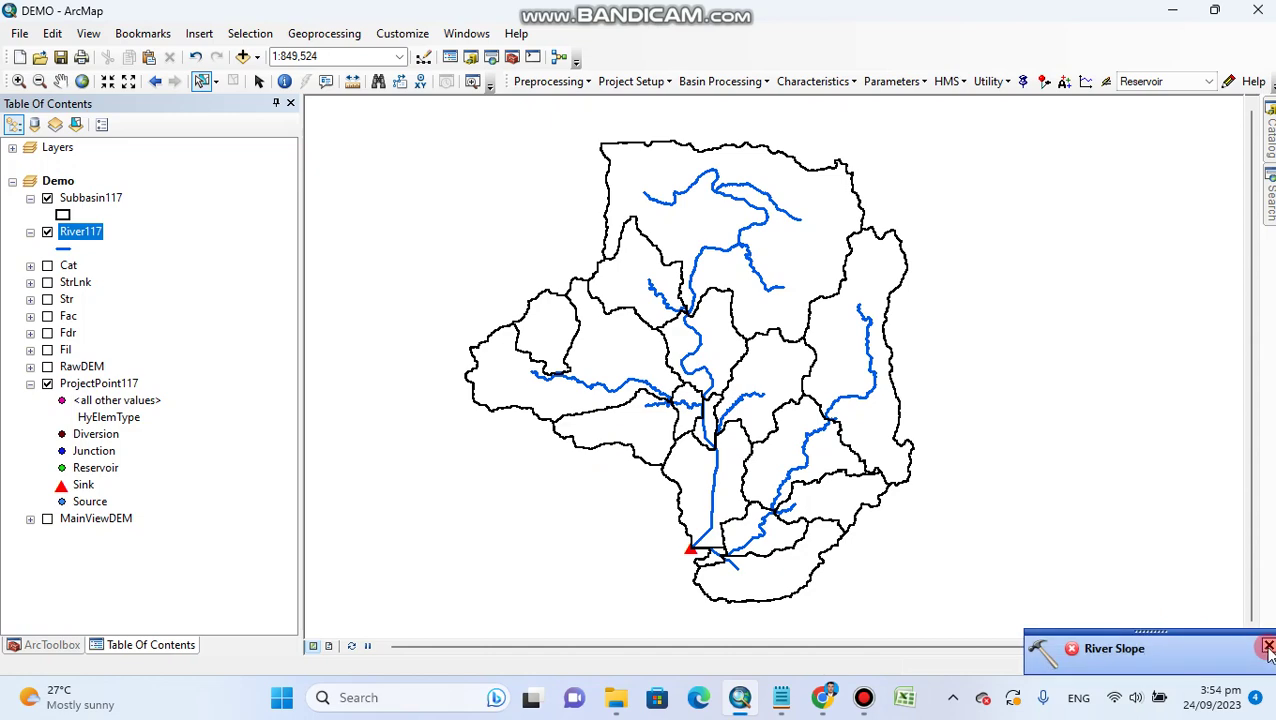
pyautogui.click(1268, 647)
# Turn off Background Processing in the Geoprocessing Options.
pyautogui.click(338, 33)
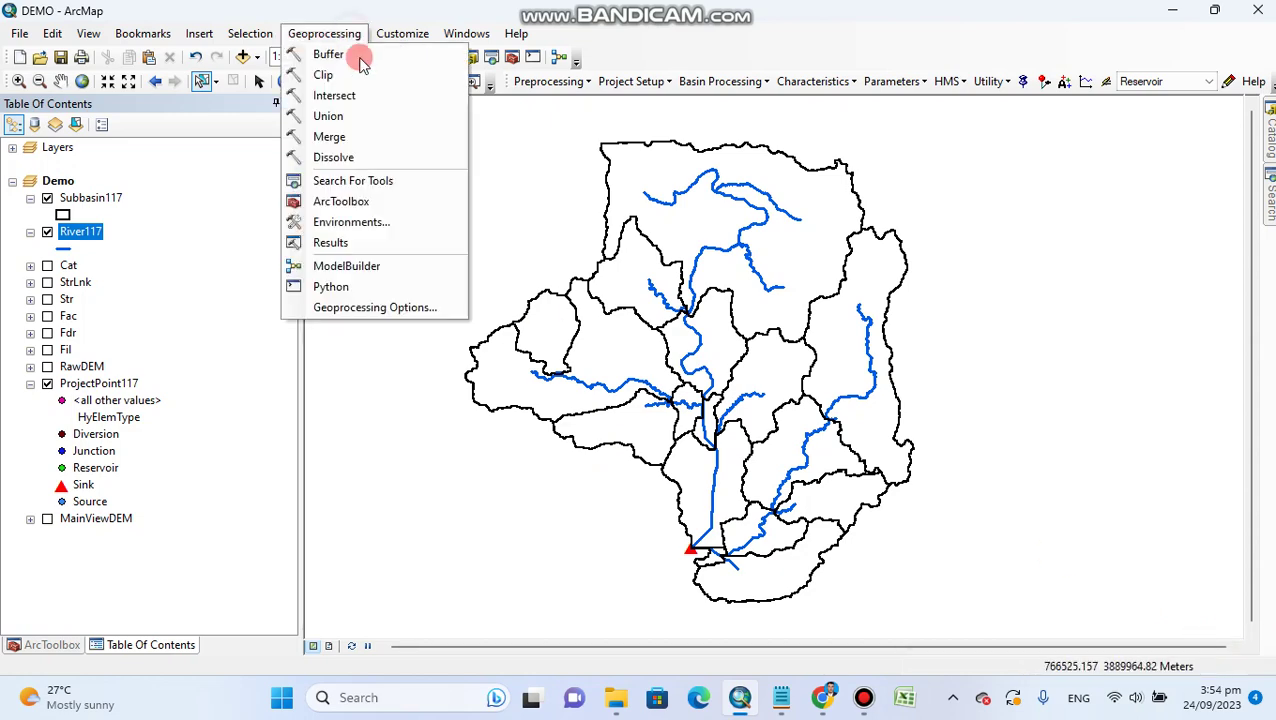
pyautogui.click(372, 307)
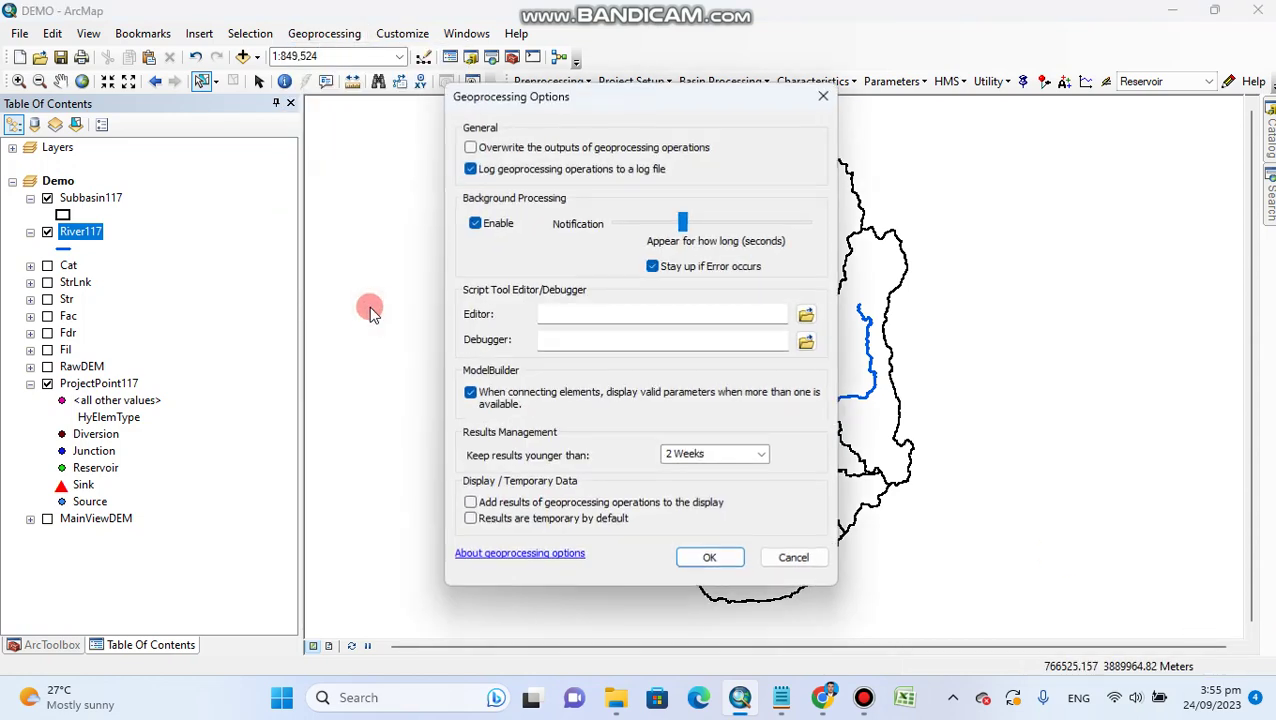
pyautogui.click(475, 222)
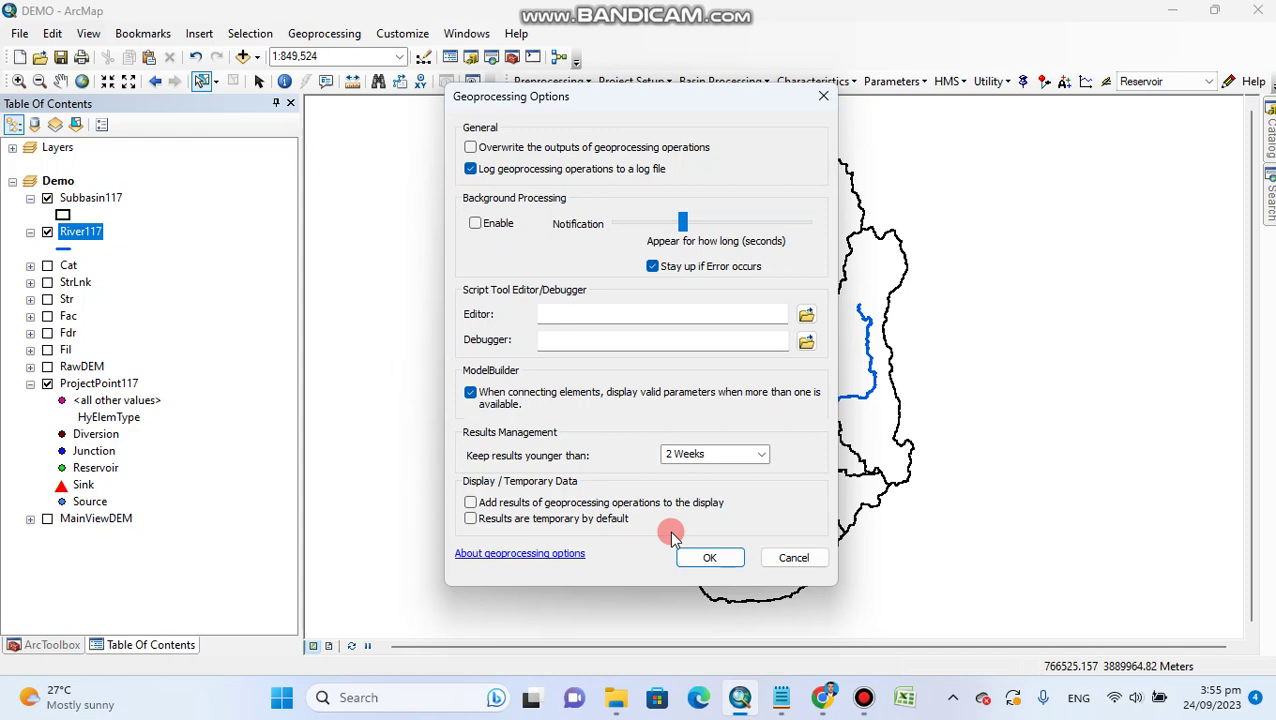
pyautogui.click(703, 556)
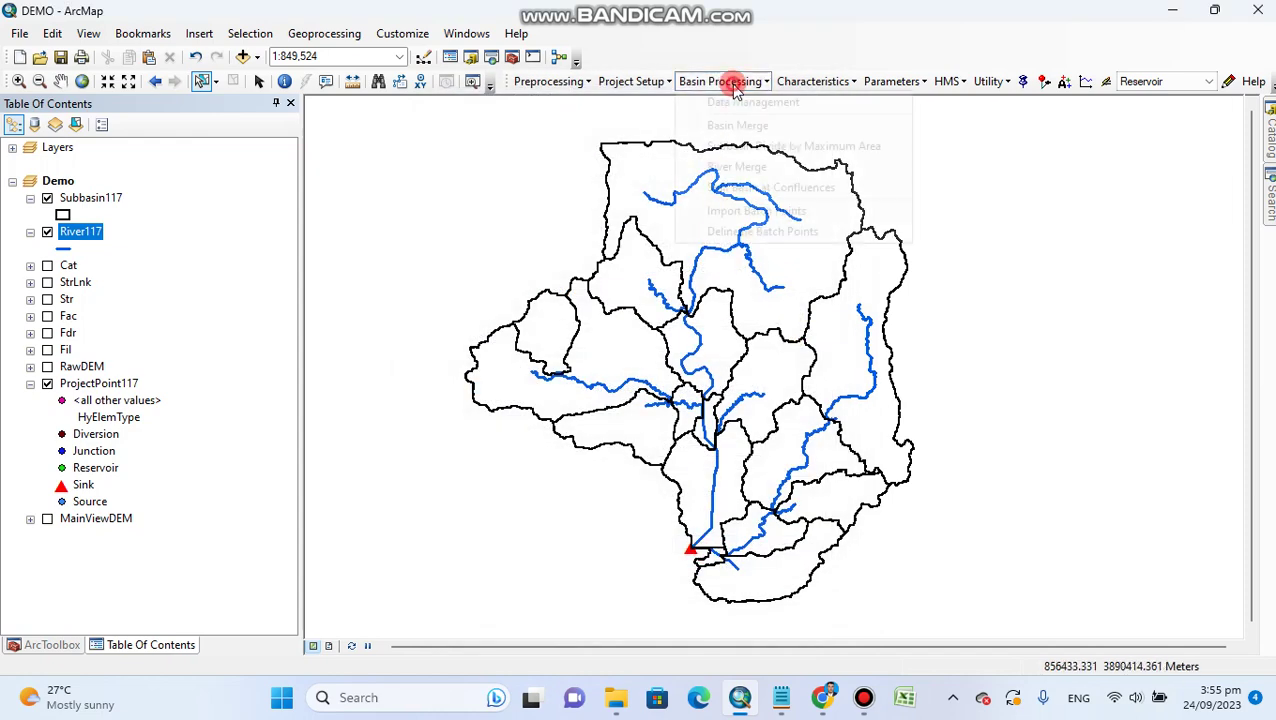
# Rerun River Slope on River117 in the foreground.
pyautogui.click(810, 81)
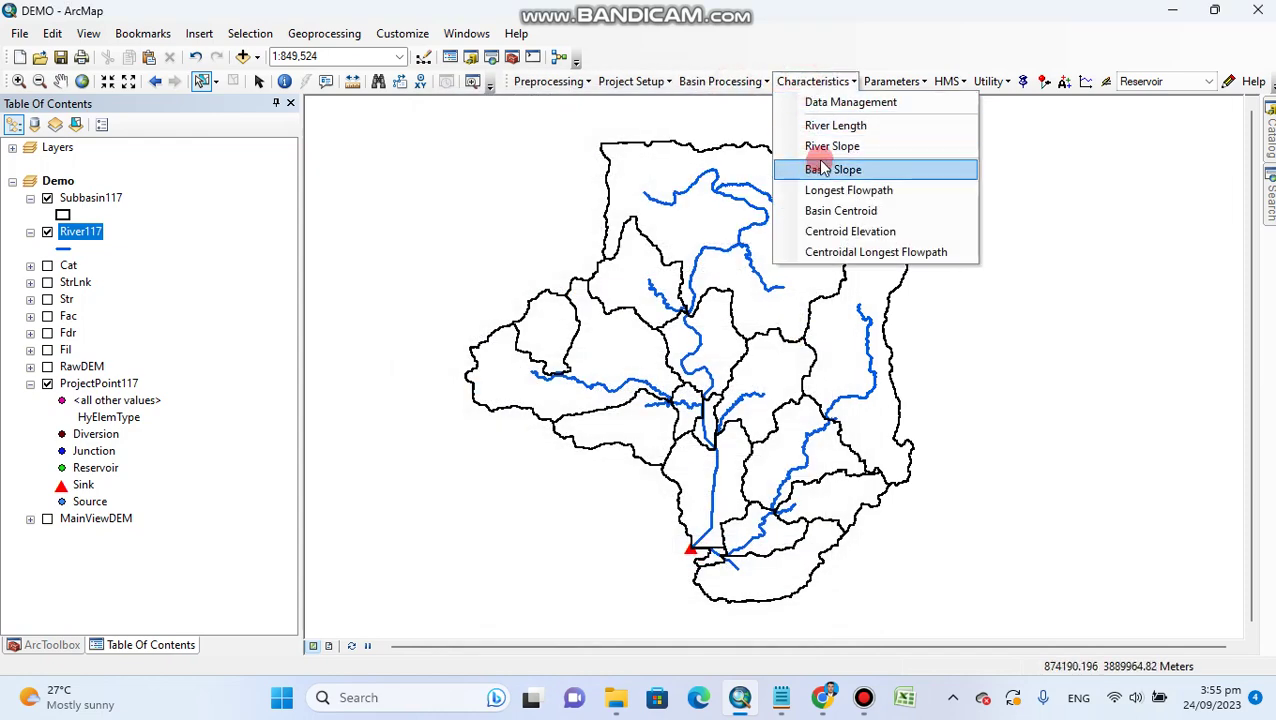
pyautogui.click(824, 147)
pyautogui.click(603, 449)
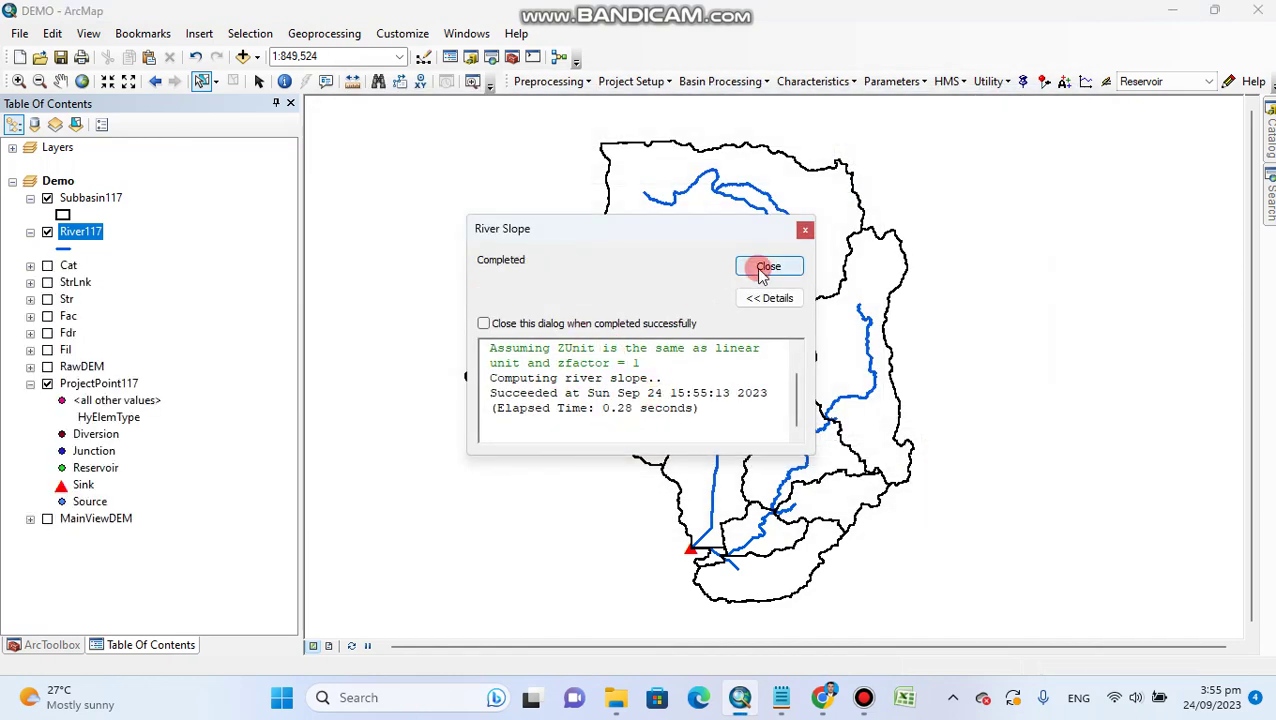
# Close the River Slope report and review River117's Slp, ElevUP, ElevDS and RivLen columns.
pyautogui.click(766, 267)
pyautogui.rightClick(94, 226)
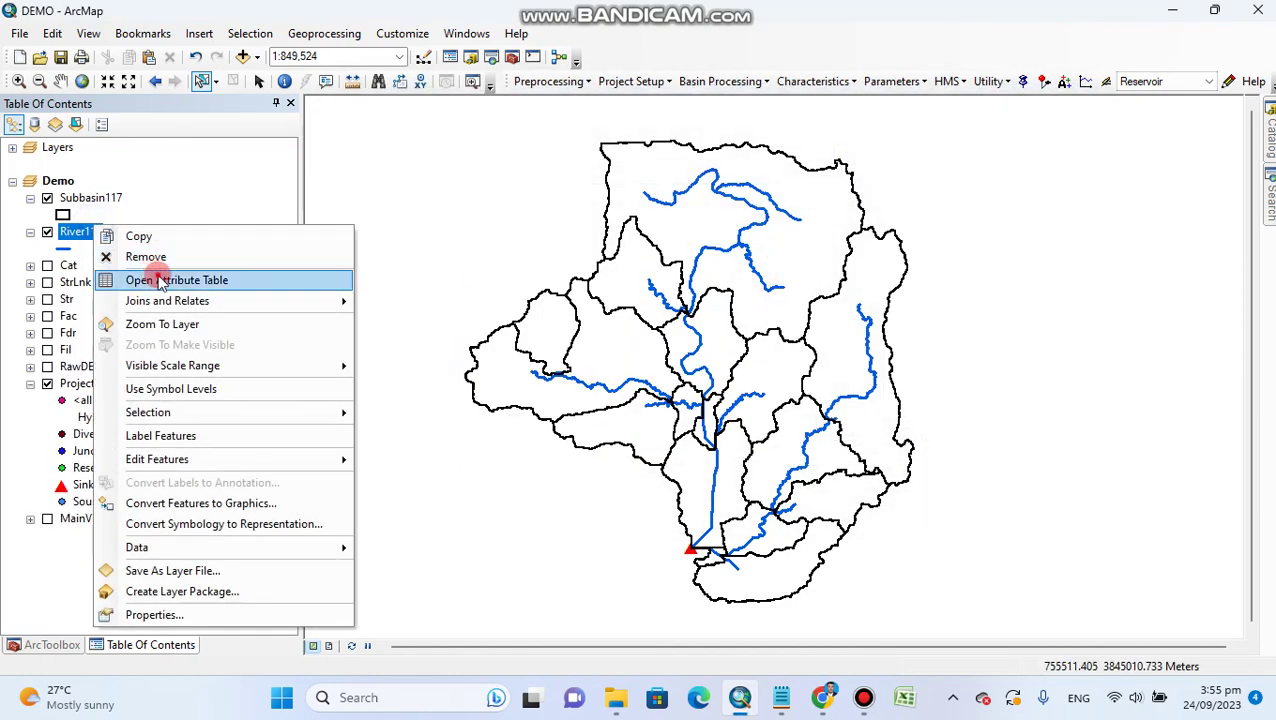
pyautogui.click(150, 280)
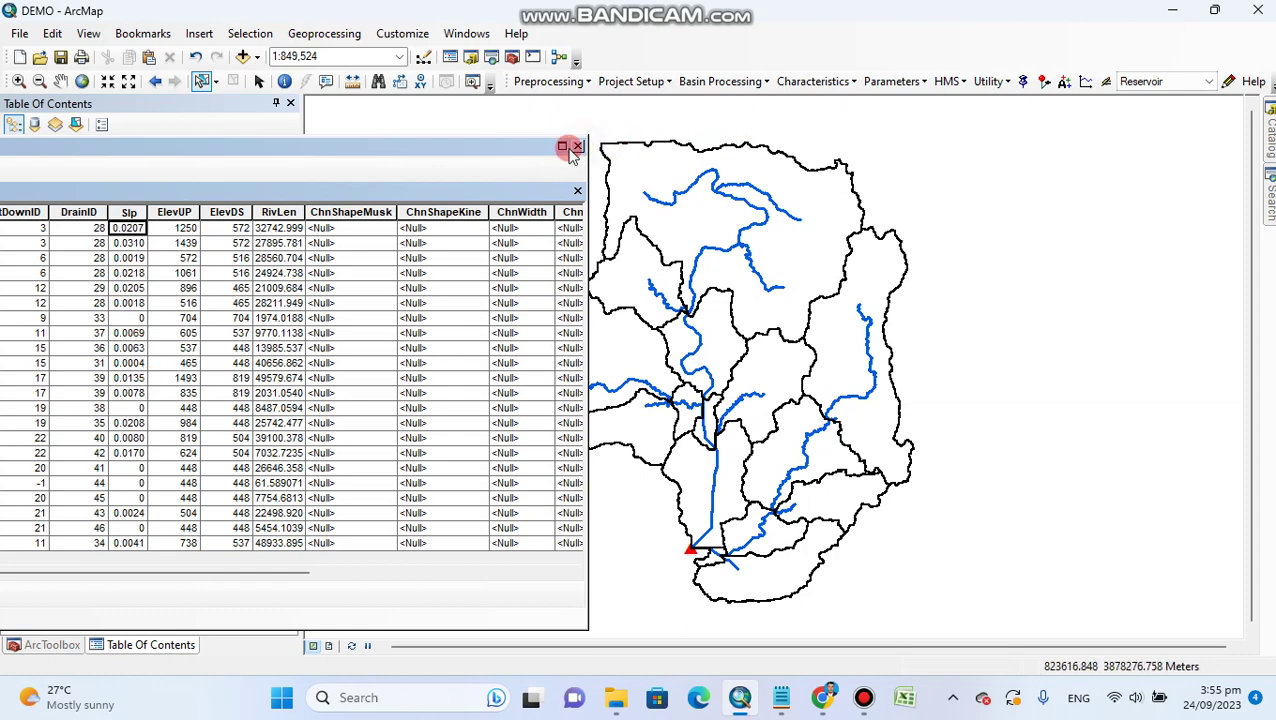
pyautogui.click(577, 148)
pyautogui.click(812, 81)
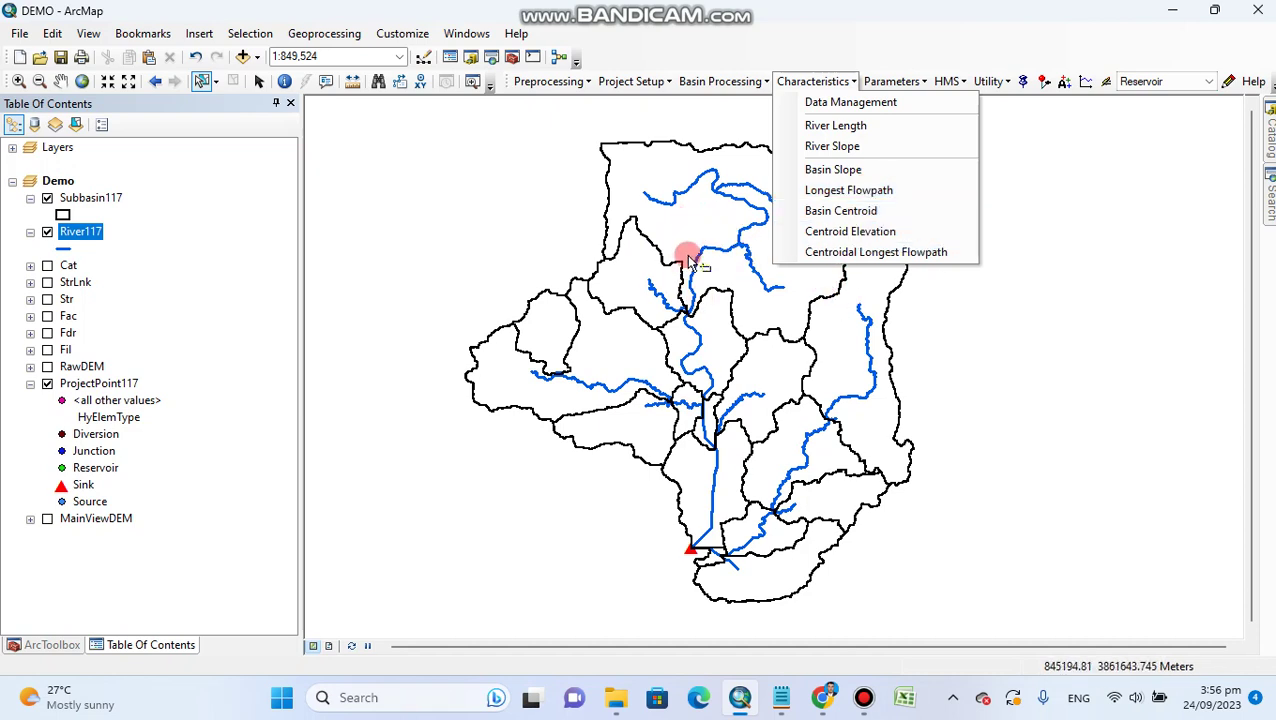
# Start Longest Flowpath on the DemoWatersed watershed, then cancel it partway through.
pyautogui.click(850, 191)
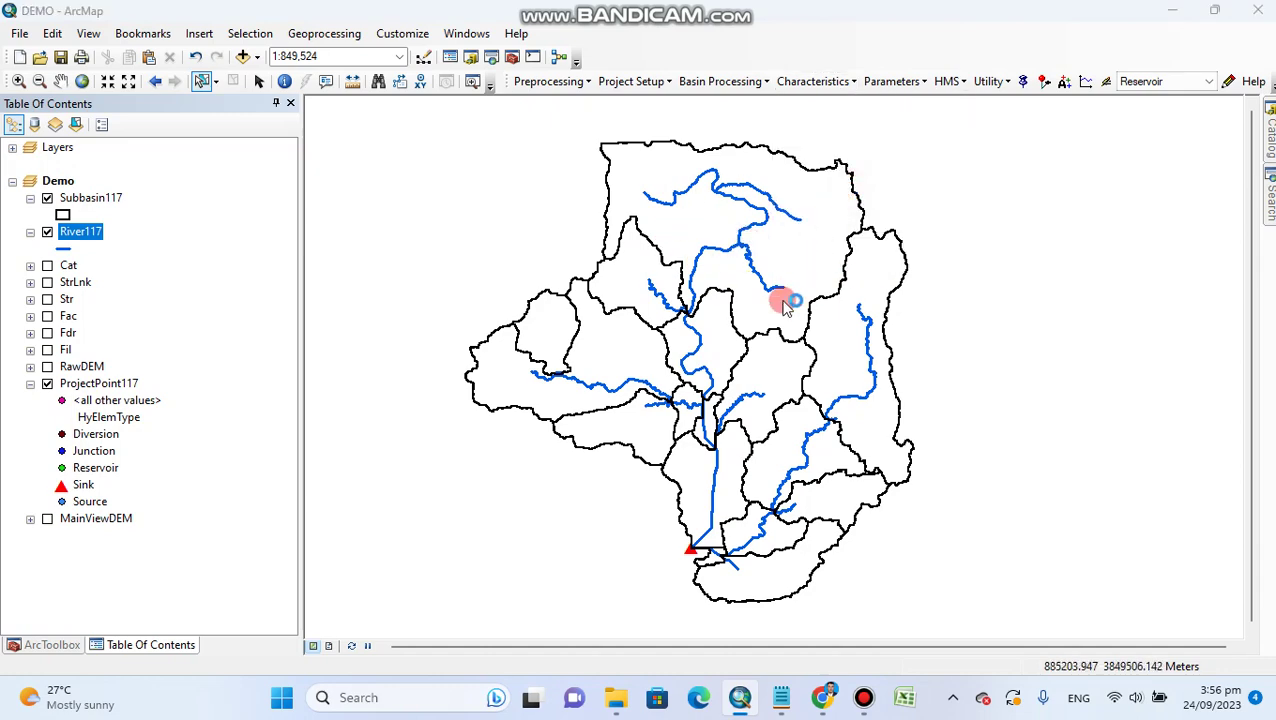
pyautogui.click(603, 444)
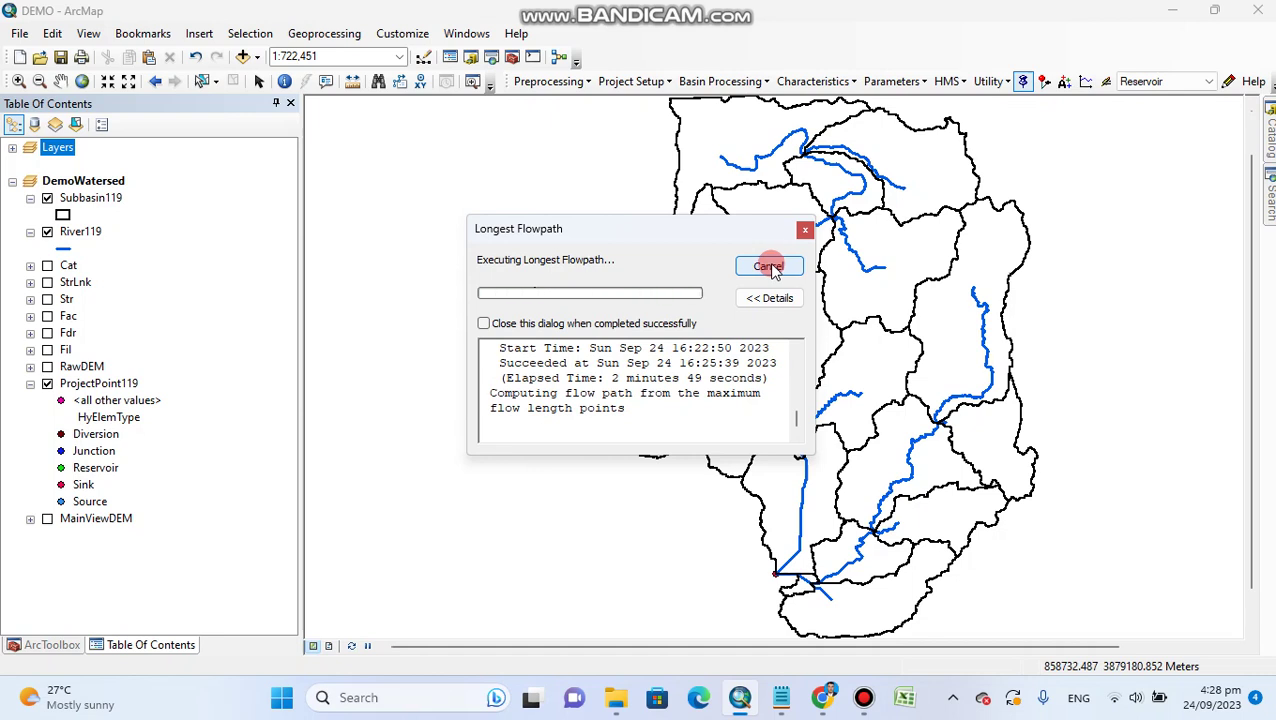
pyautogui.click(769, 266)
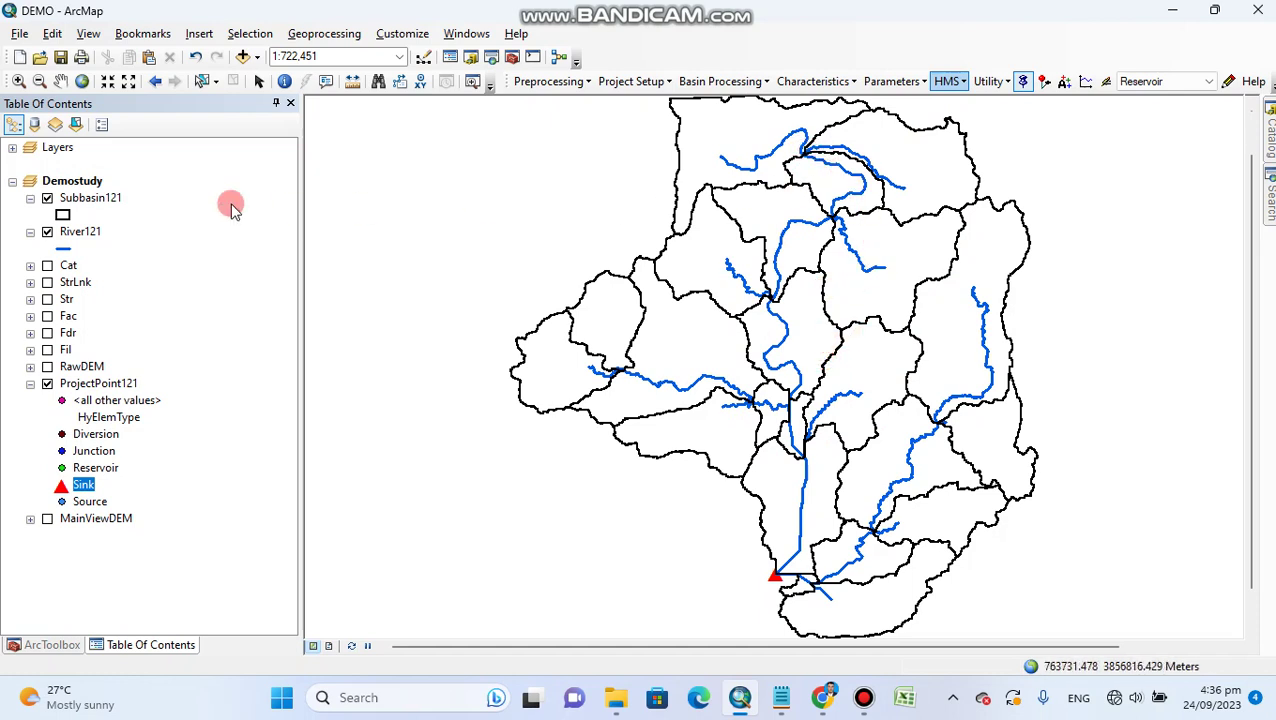
# Make River121 the active layer in the Table of Contents.
pyautogui.click(77, 236)
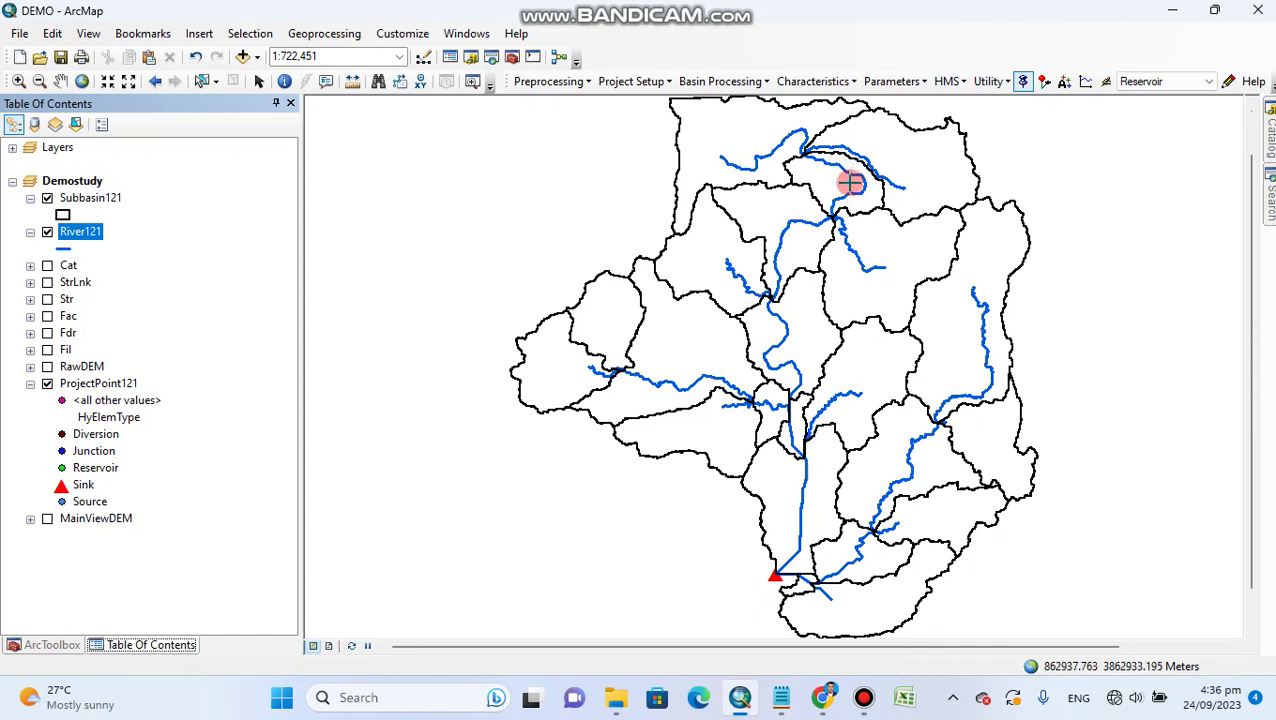
# Select River121's main-stem reaches and subbasins from the northern headwaters to the outlet (11 features).
pyautogui.click(203, 81)
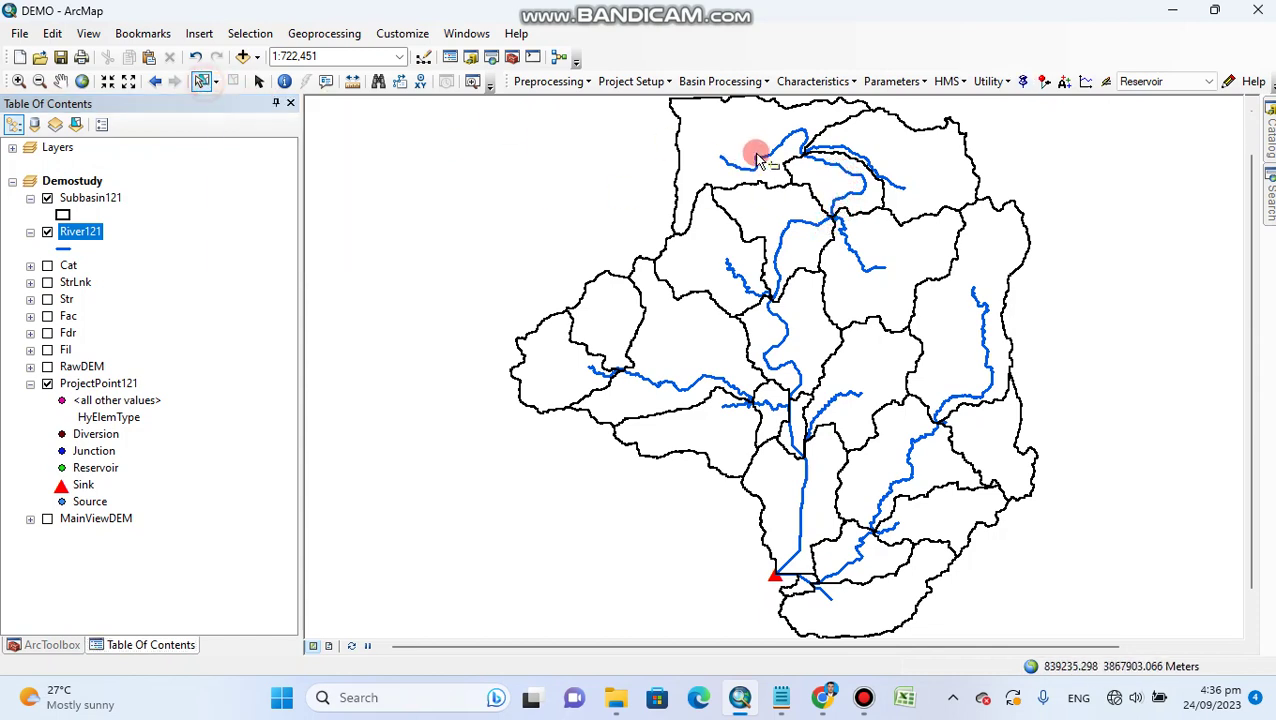
pyautogui.click(838, 148)
pyautogui.click(842, 170)
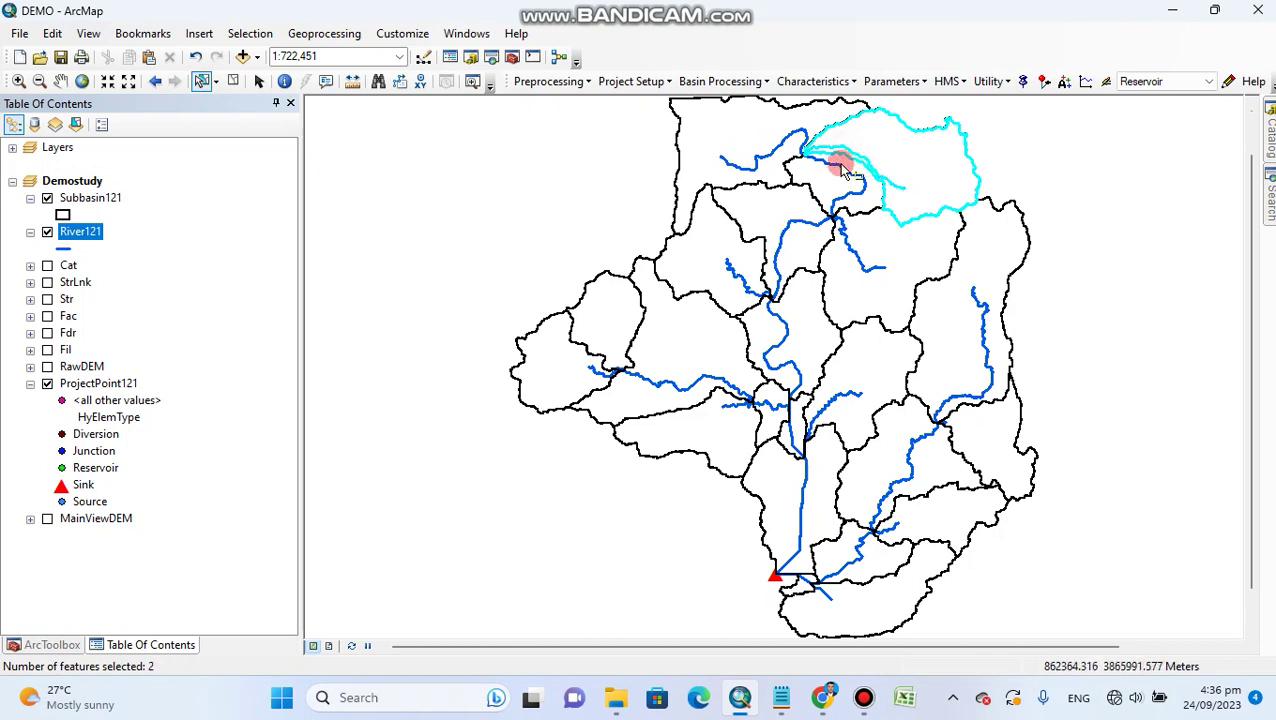
pyautogui.click(842, 172)
pyautogui.click(872, 147)
pyautogui.click(862, 152)
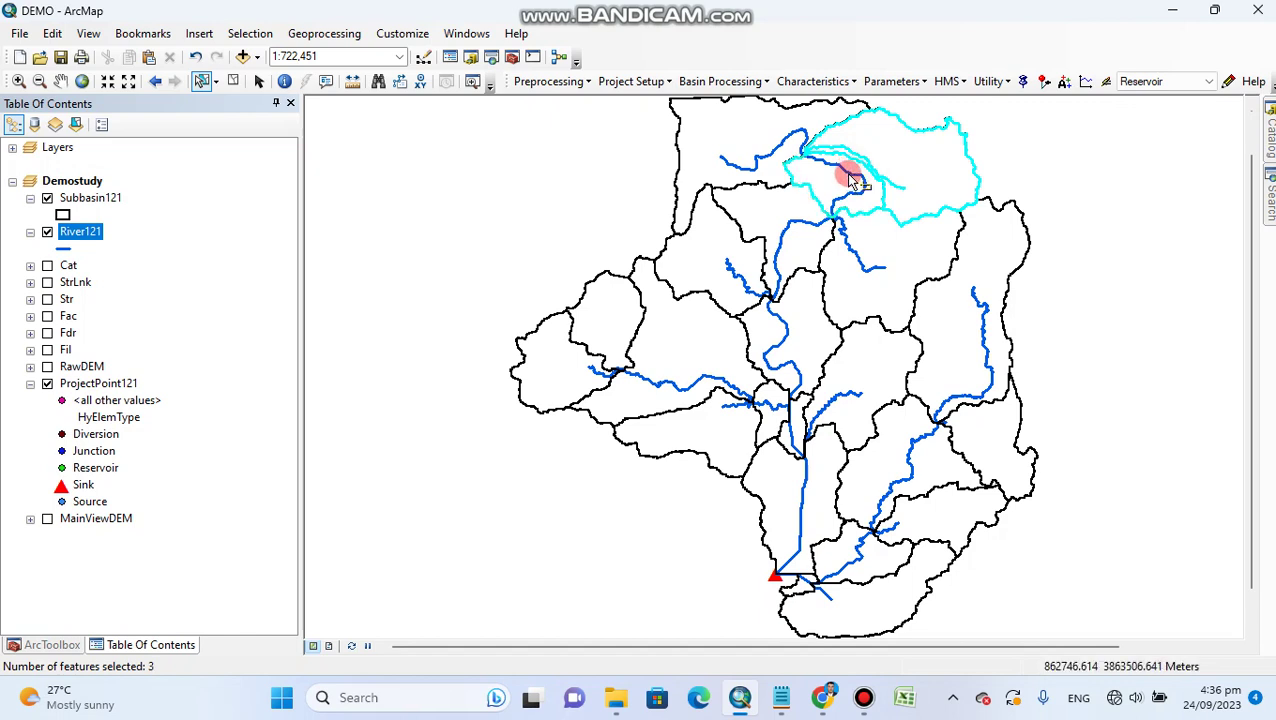
pyautogui.keyDown('shift'); pyautogui.click(847, 175); pyautogui.keyUp('shift')
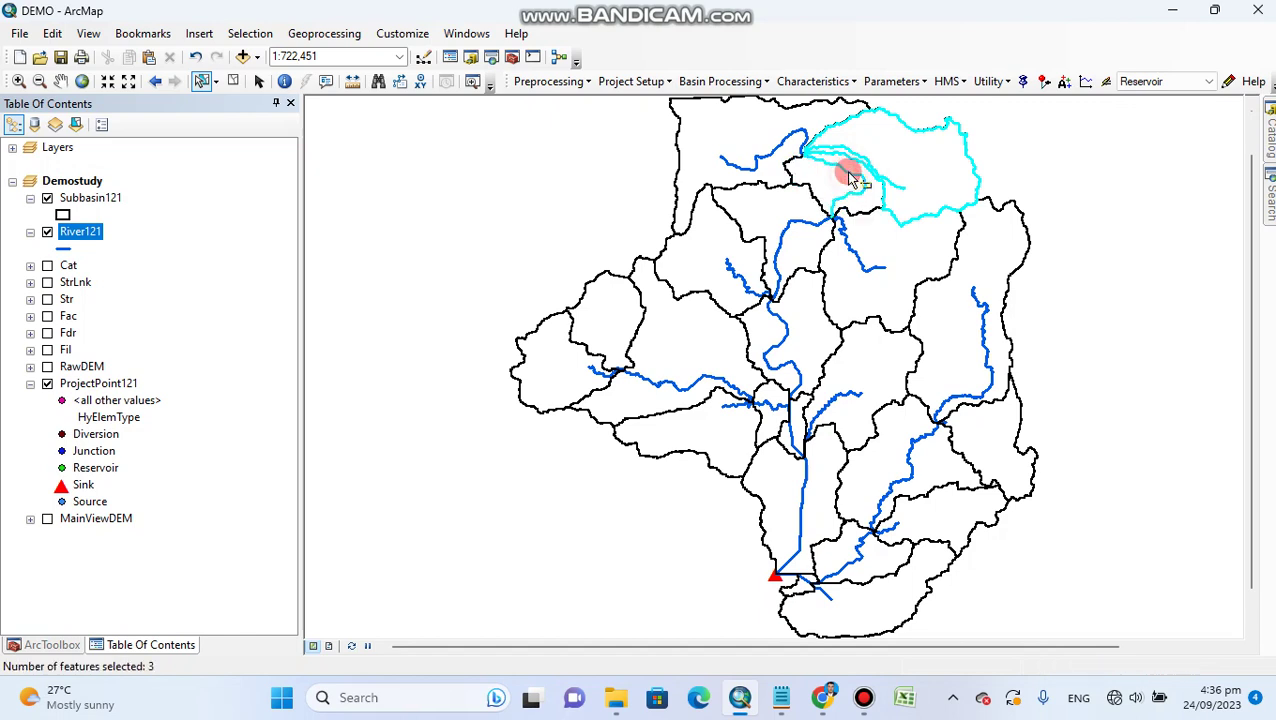
pyautogui.keyDown('shift'); pyautogui.click(791, 228); pyautogui.keyUp('shift')
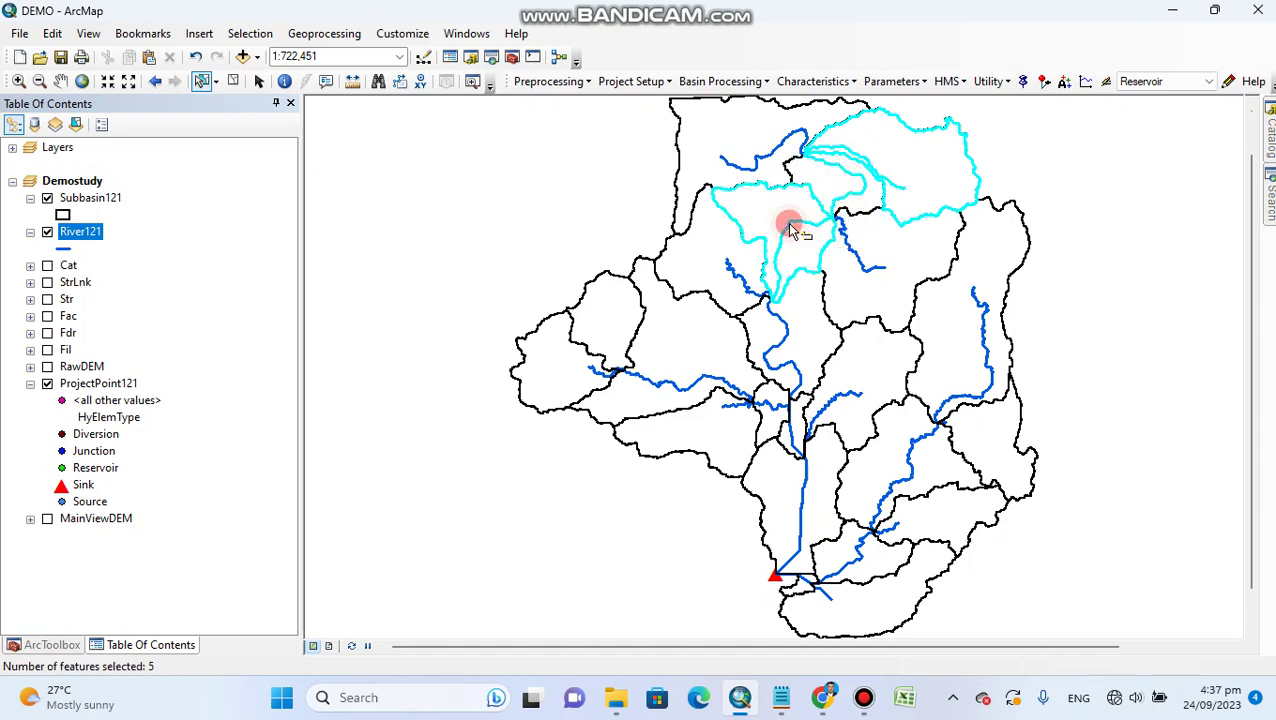
pyautogui.keyDown('shift'); pyautogui.click(786, 334); pyautogui.keyUp('shift')
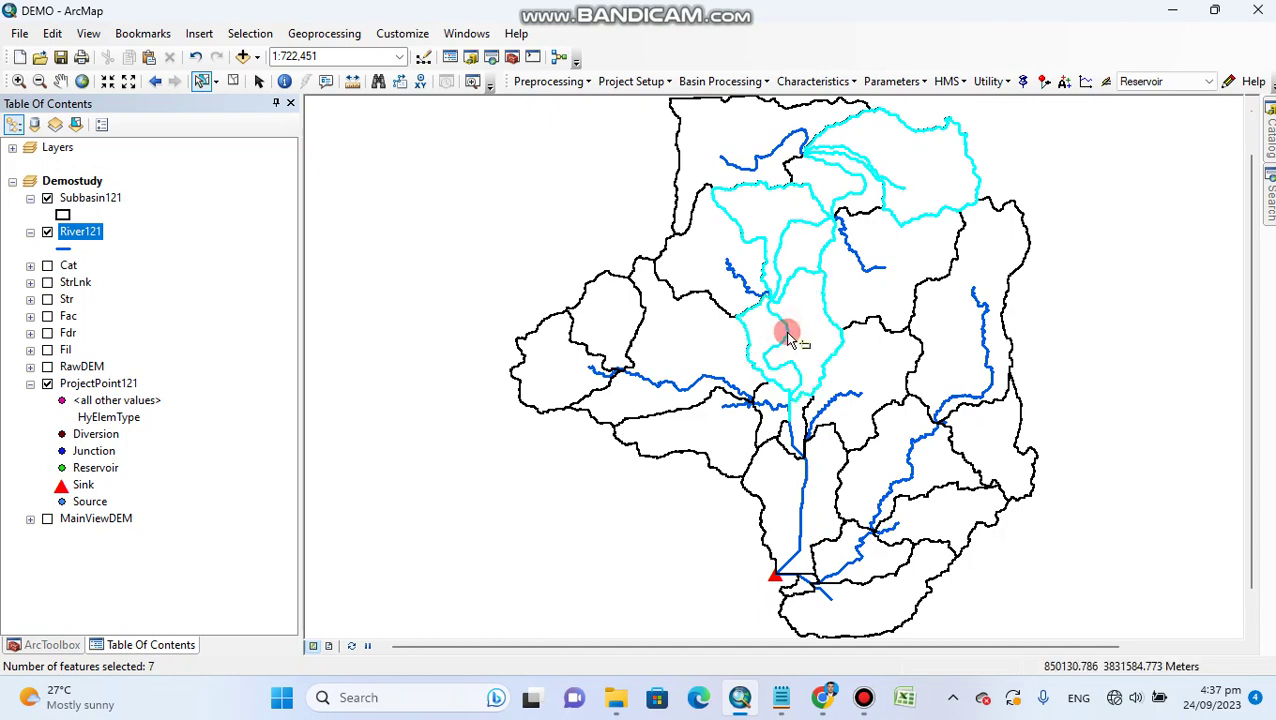
pyautogui.keyDown('shift'); pyautogui.click(797, 452); pyautogui.keyUp('shift')
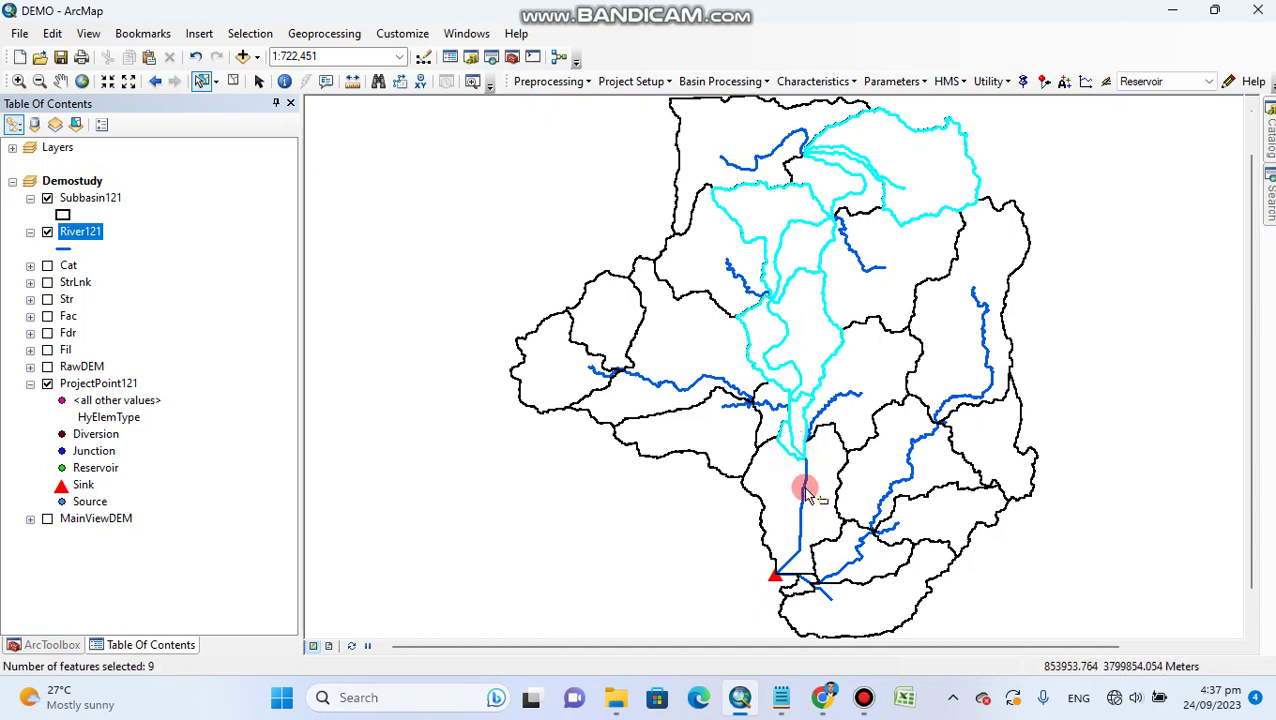
pyautogui.keyDown('shift'); pyautogui.click(806, 490); pyautogui.keyUp('shift')
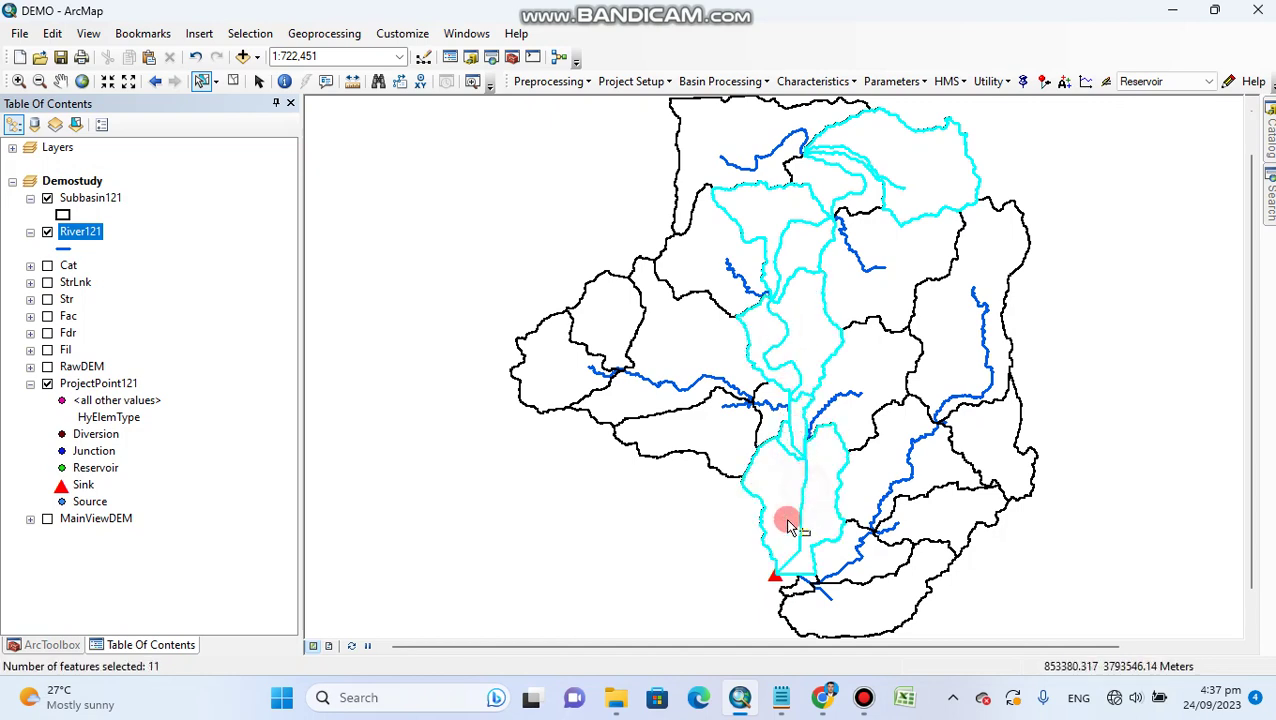
pyautogui.rightClick(90, 233)
pyautogui.moveTo(170, 312)
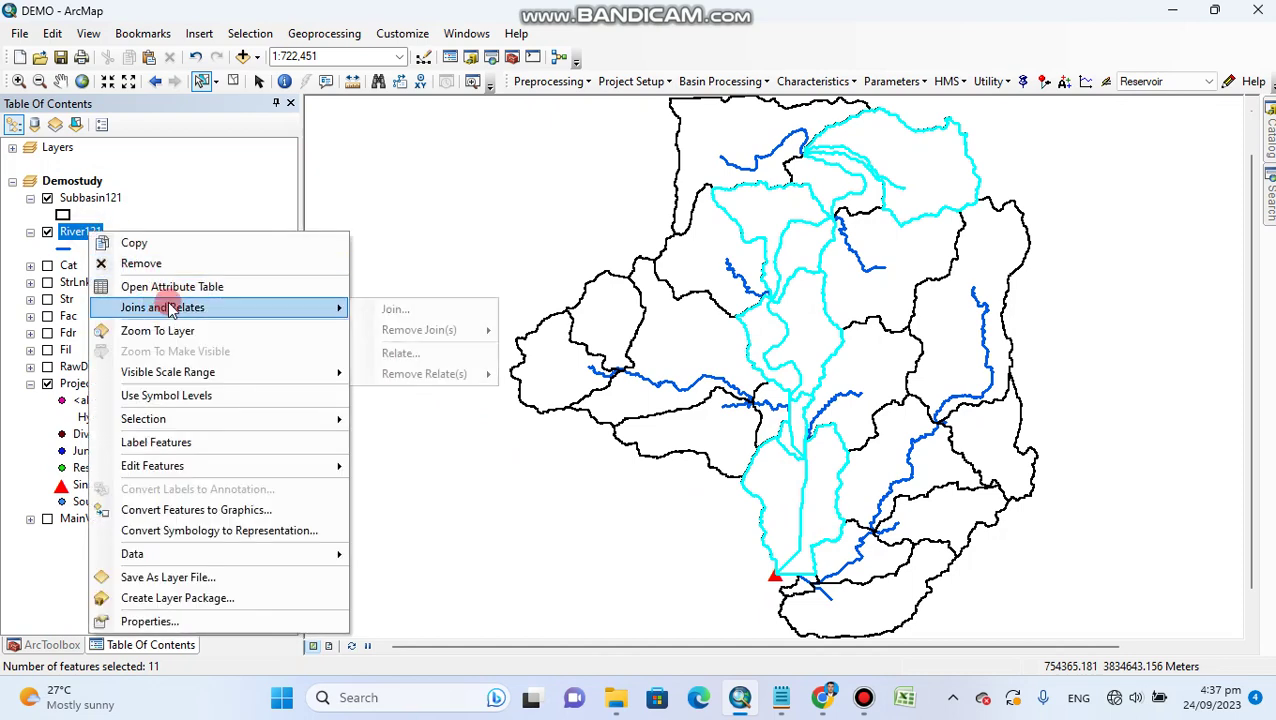
pyautogui.click(180, 287)
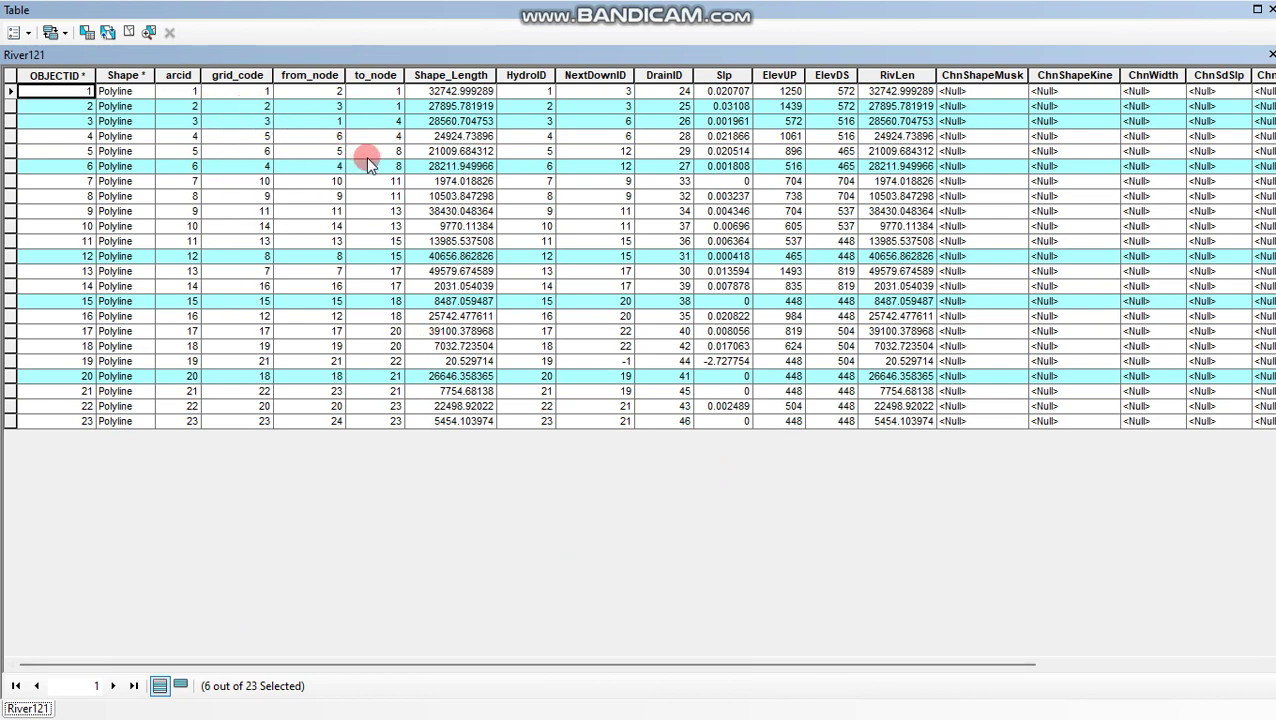
pyautogui.click(179, 686)
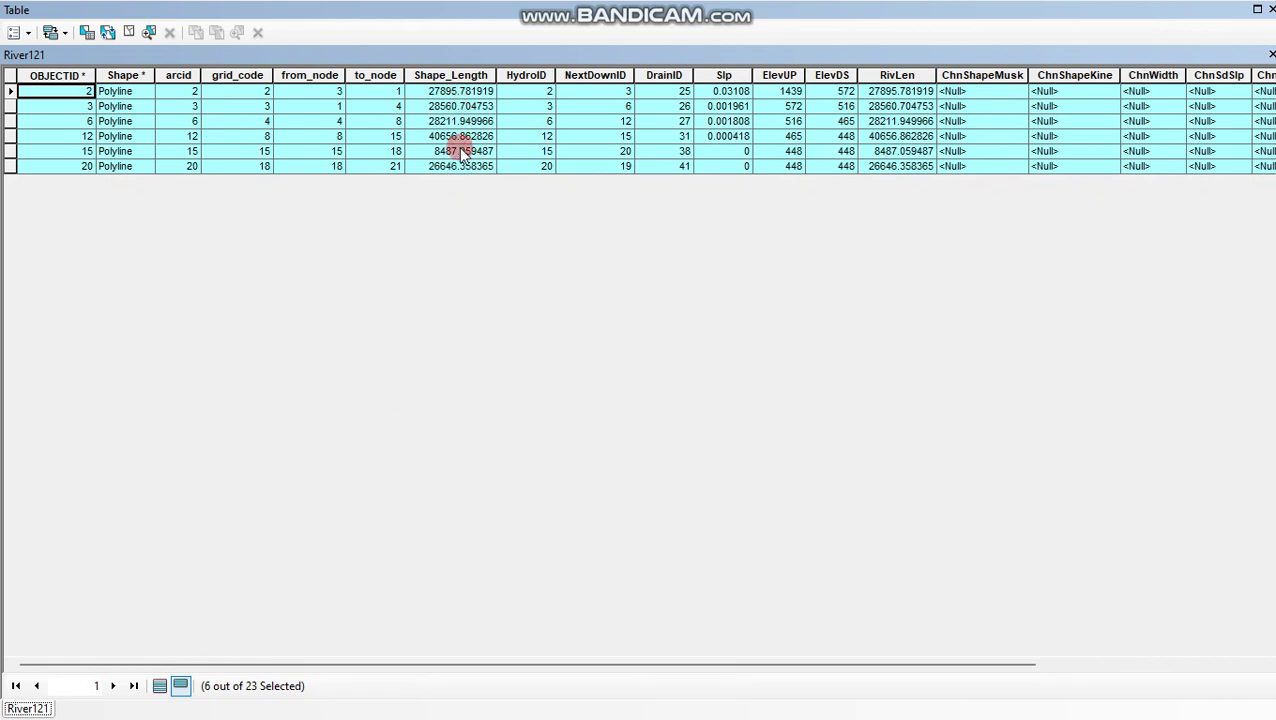
pyautogui.click(1268, 10)
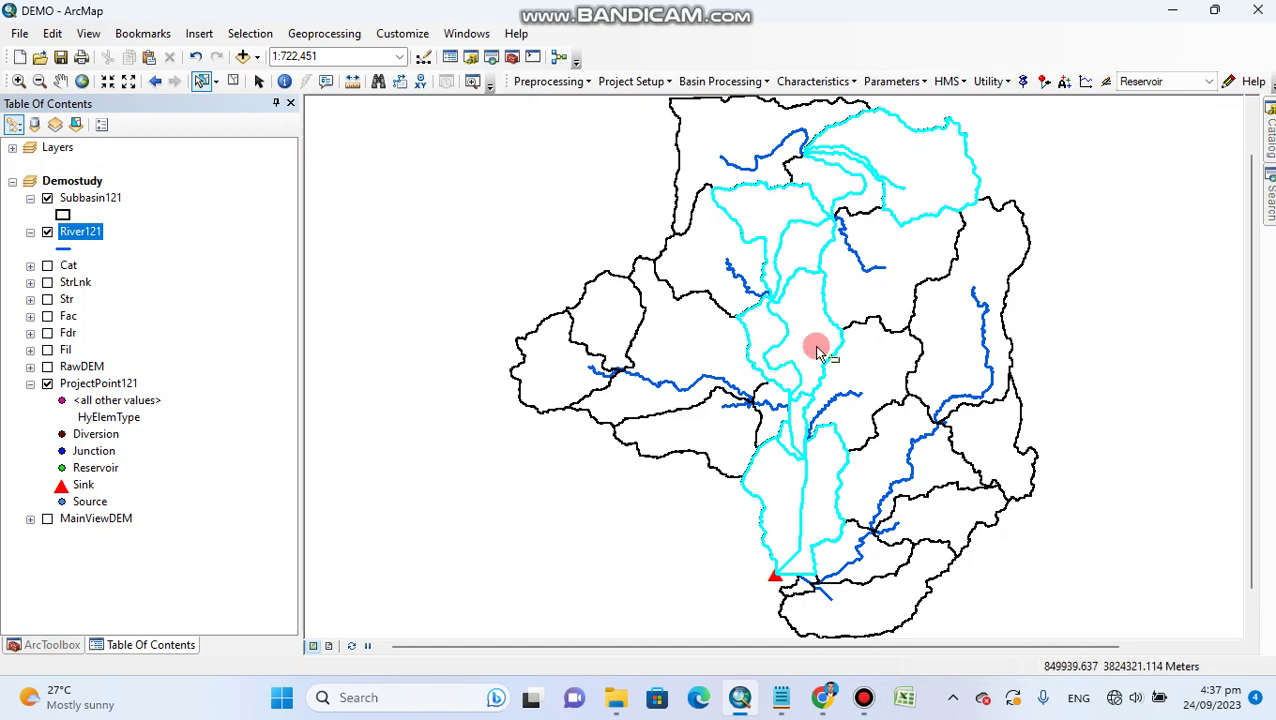
# Clear the selection and plot a River Profile of the northwestern headwater river, about 1,250 m down to below 600 m.
pyautogui.click(236, 84)
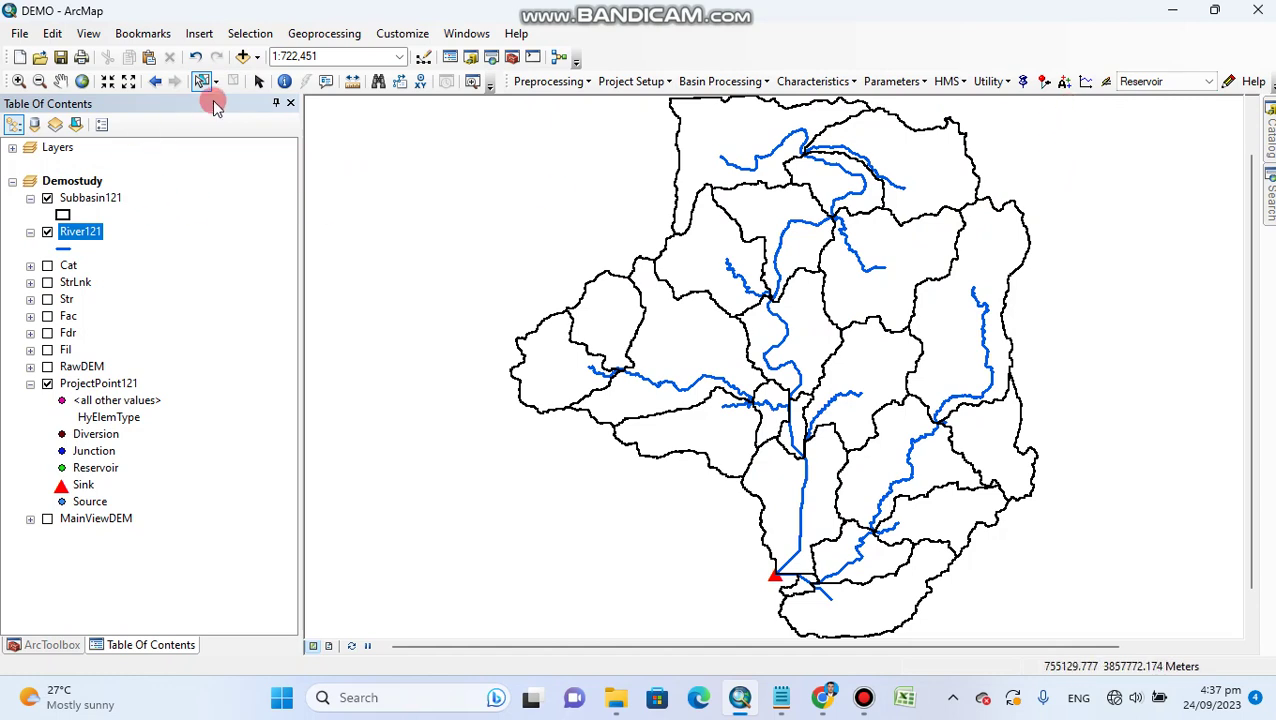
pyautogui.click(1086, 82)
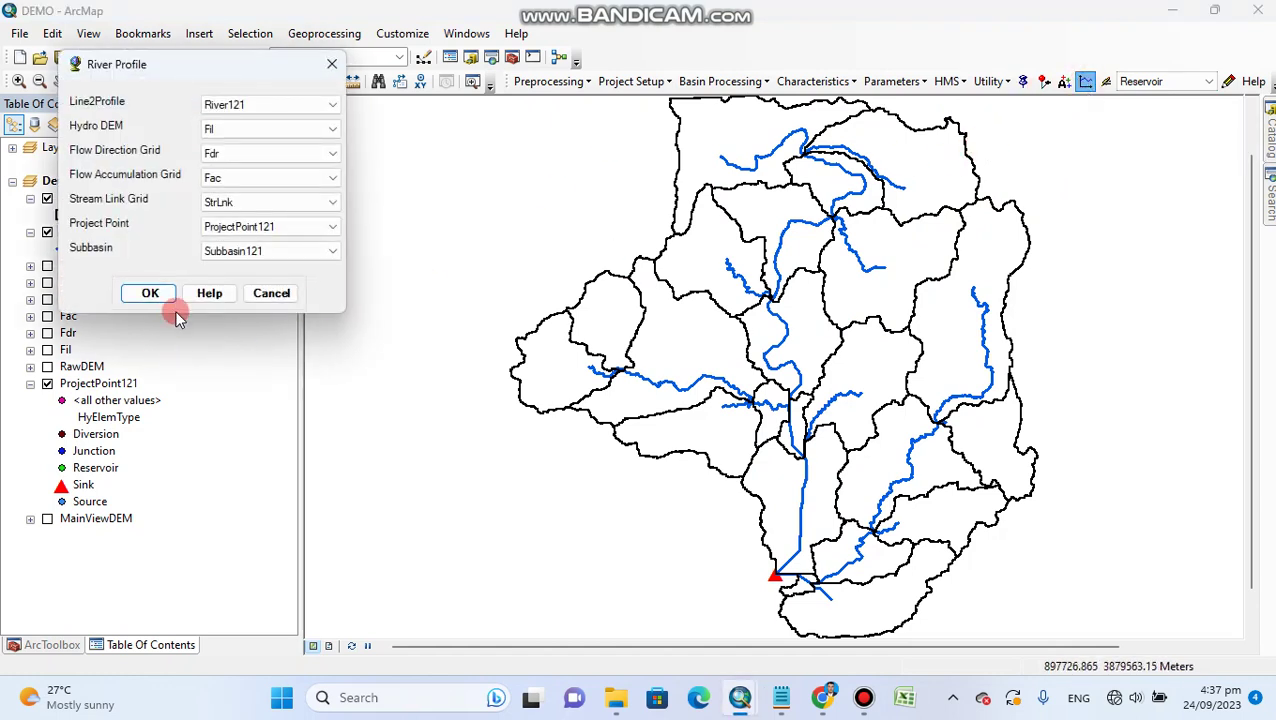
pyautogui.click(150, 294)
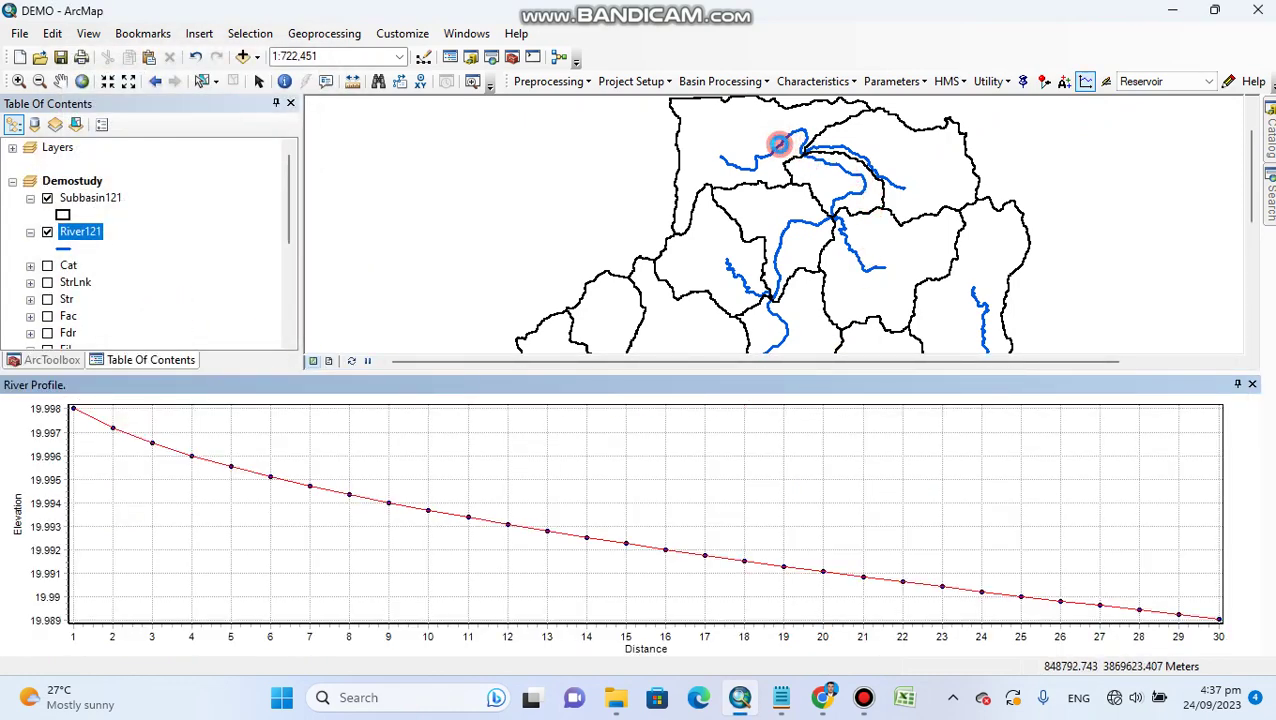
pyautogui.click(778, 146)
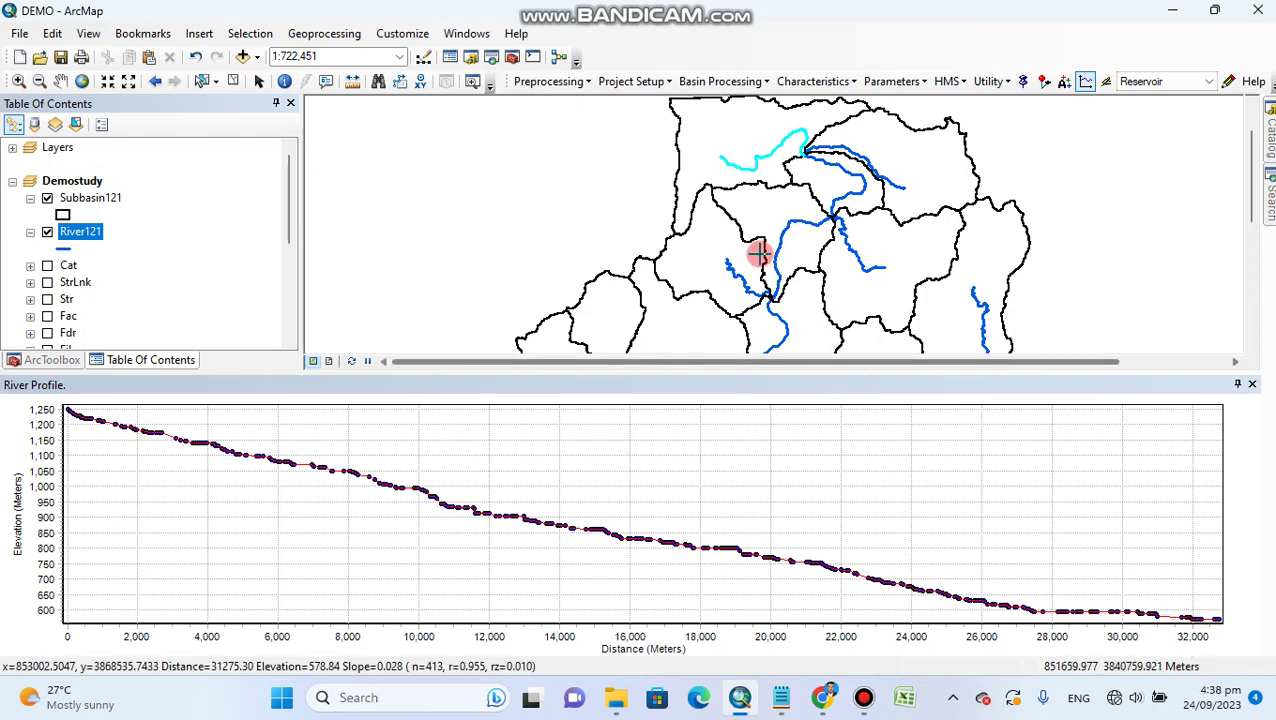
pyautogui.rightClick(84, 236)
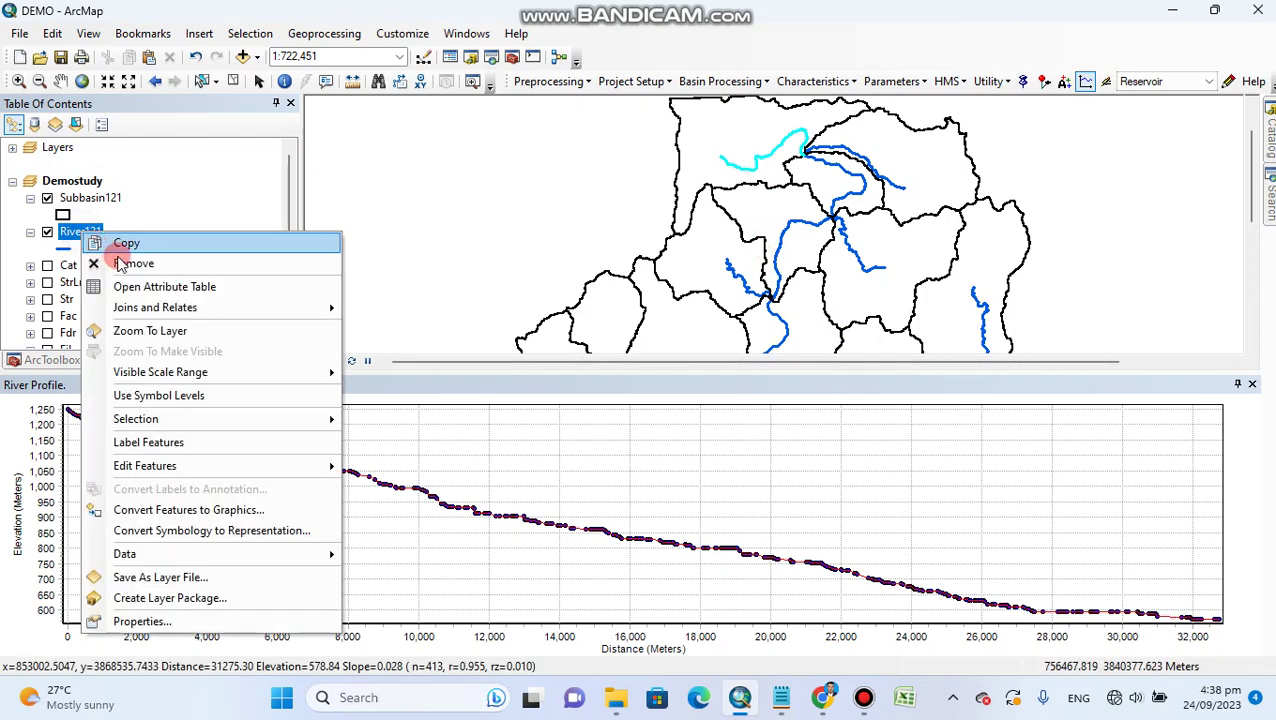
pyautogui.click(148, 285)
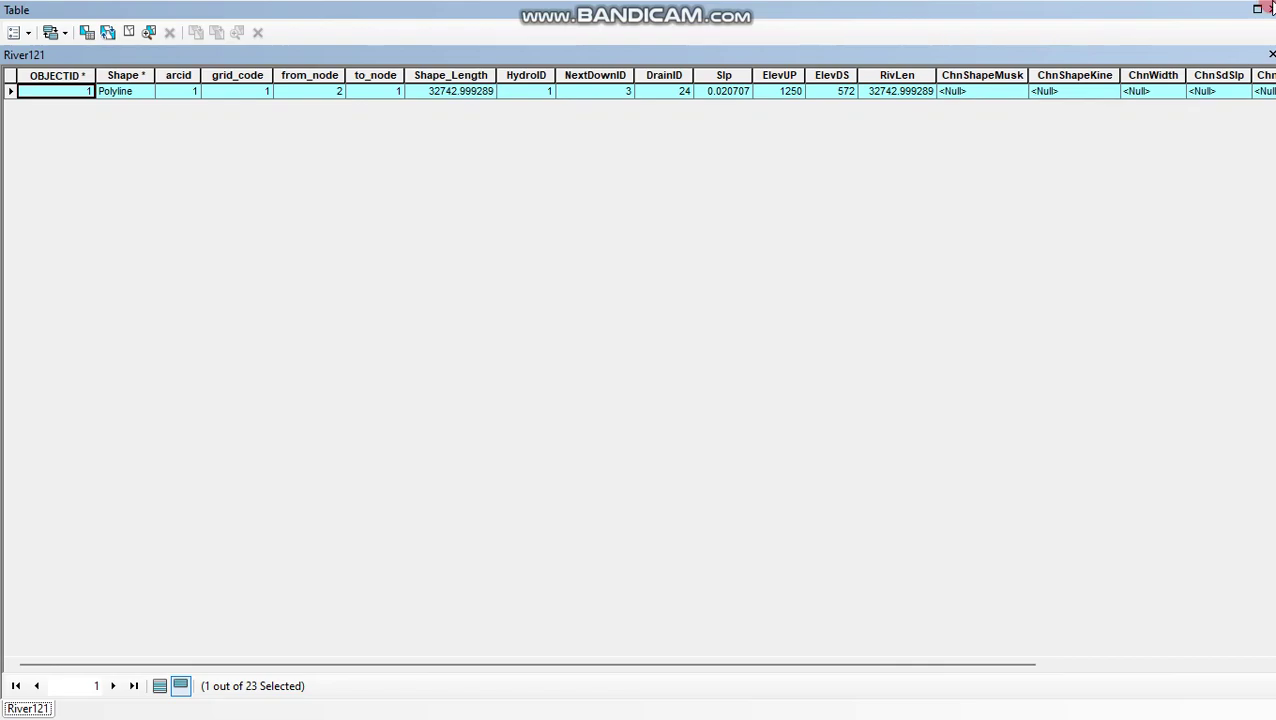
pyautogui.click(1270, 9)
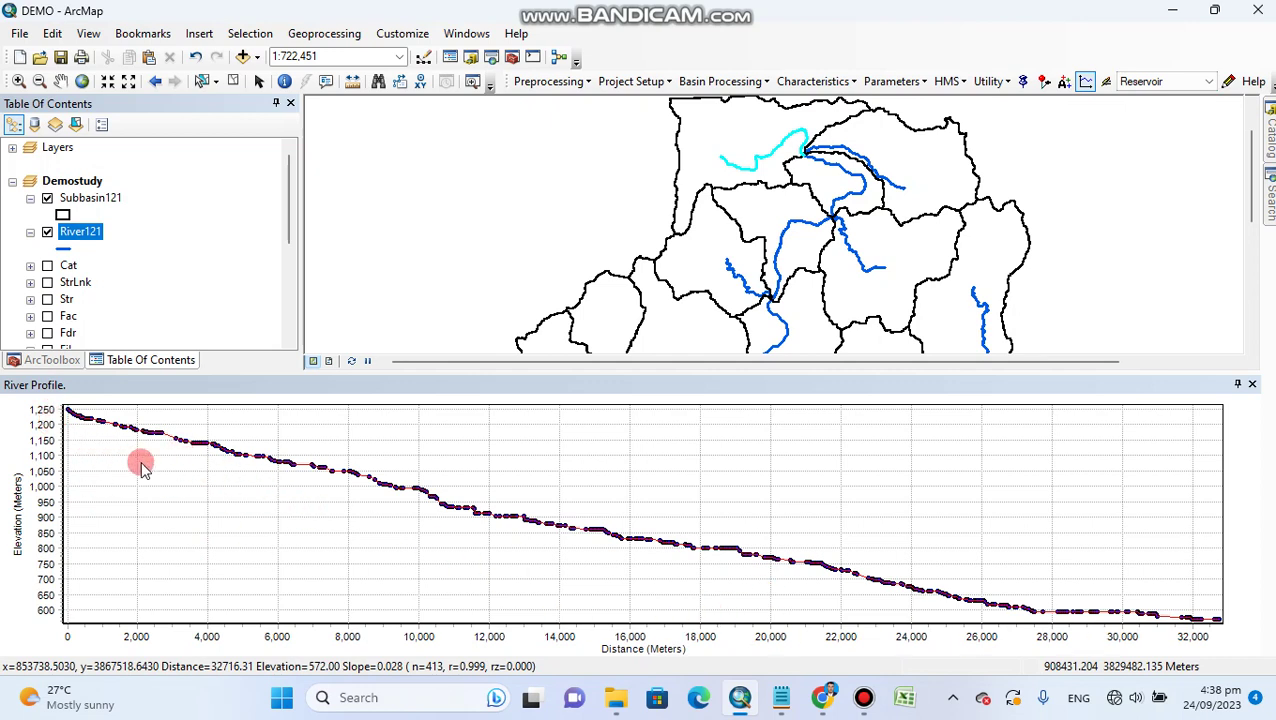
# Read elevations near 30,000 m, then profile the eastern, northwestern, eastern and southern rivers.
pyautogui.click(1124, 617)
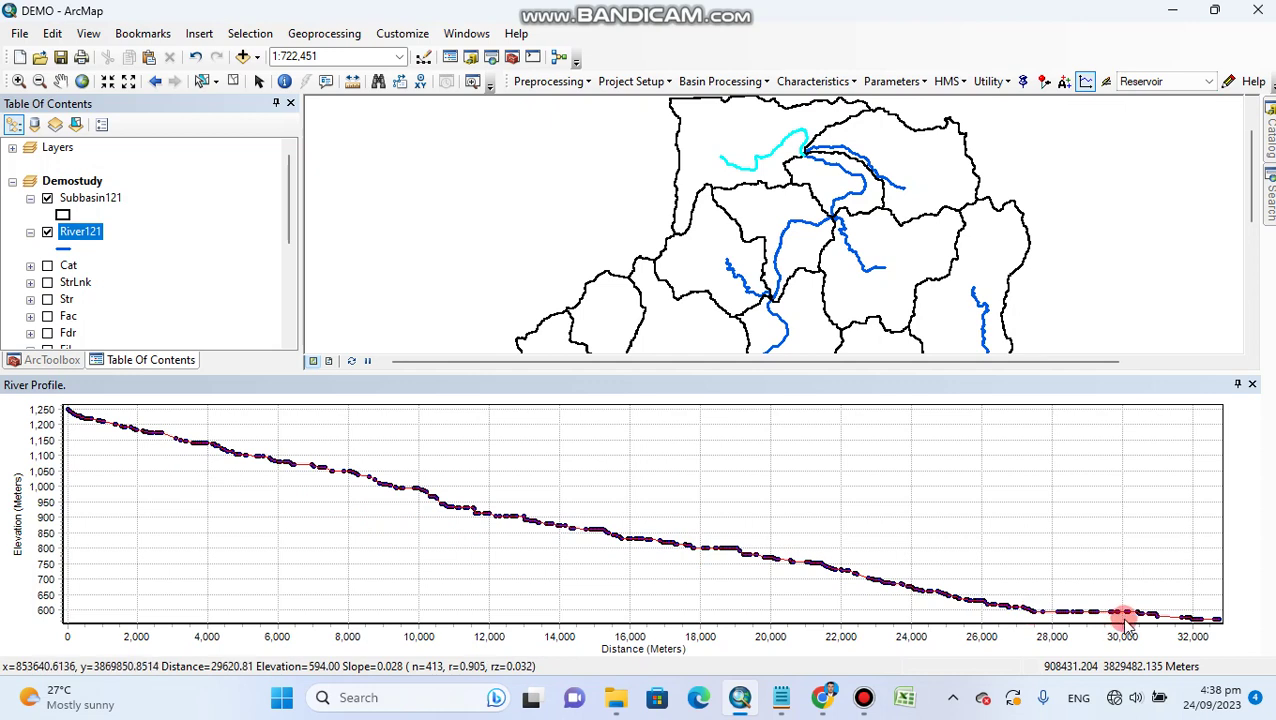
pyautogui.click(1115, 613)
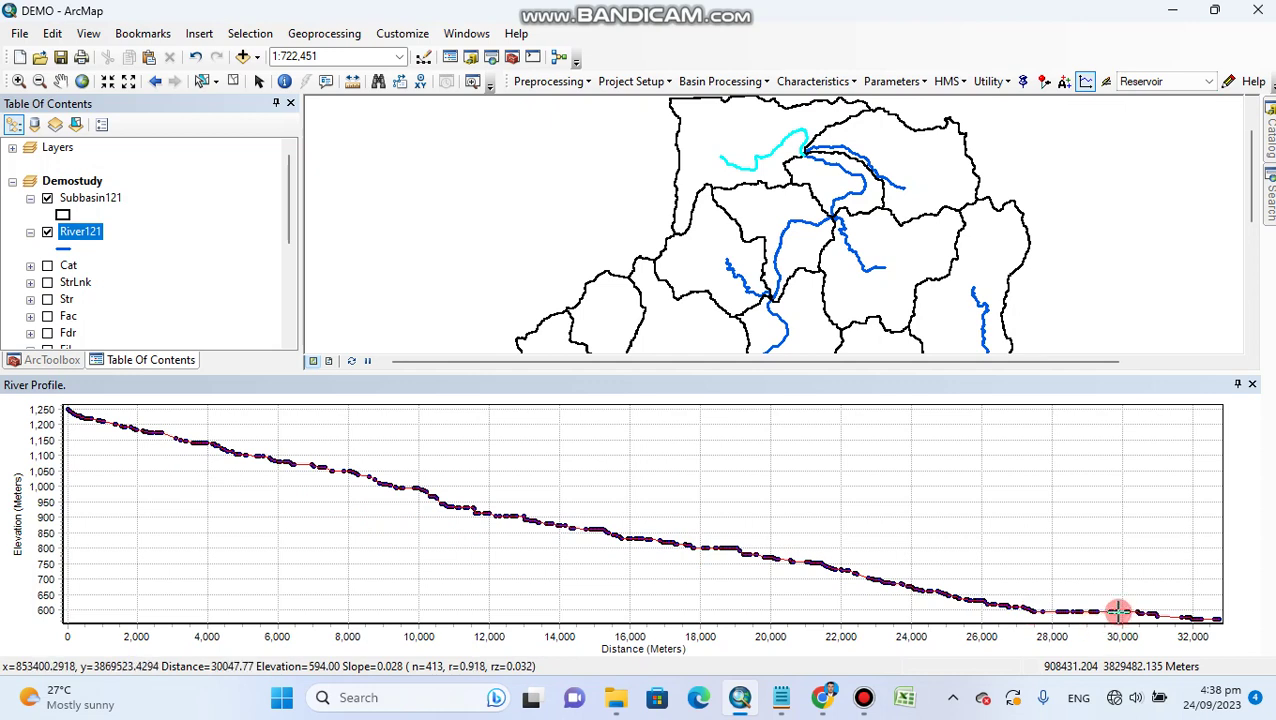
pyautogui.click(984, 307)
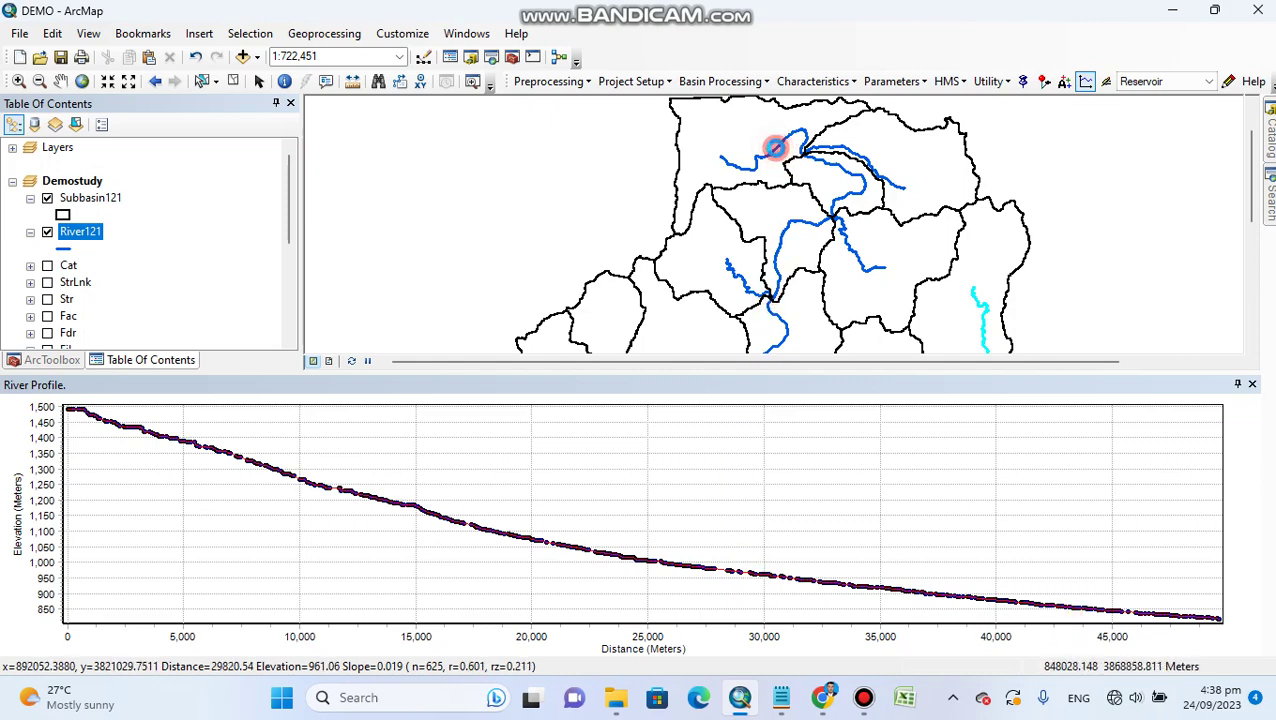
pyautogui.click(775, 148)
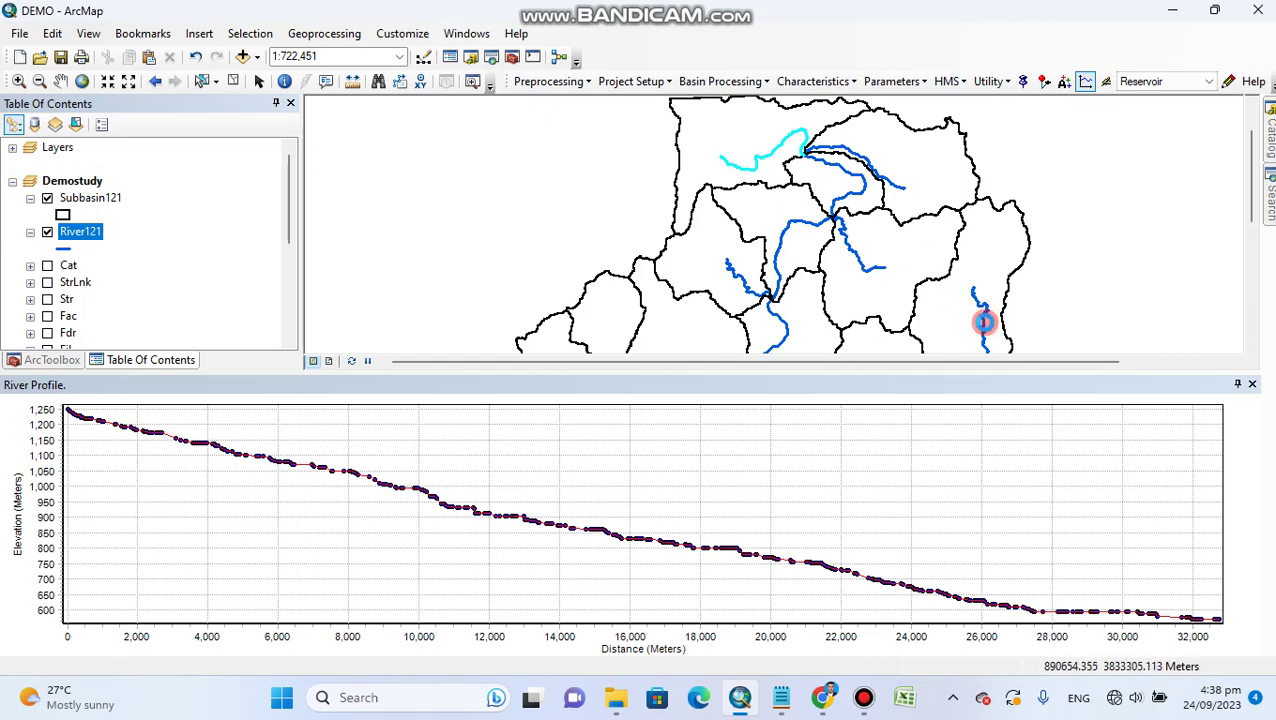
pyautogui.click(984, 321)
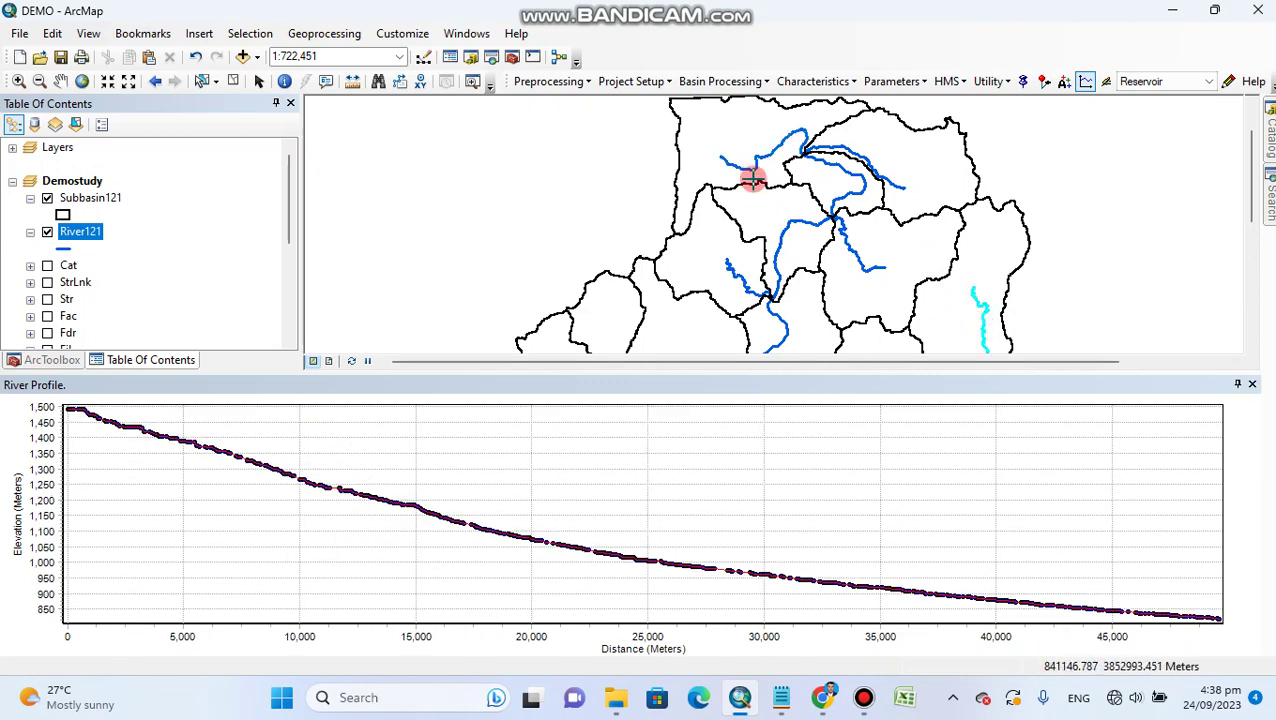
pyautogui.click(784, 331)
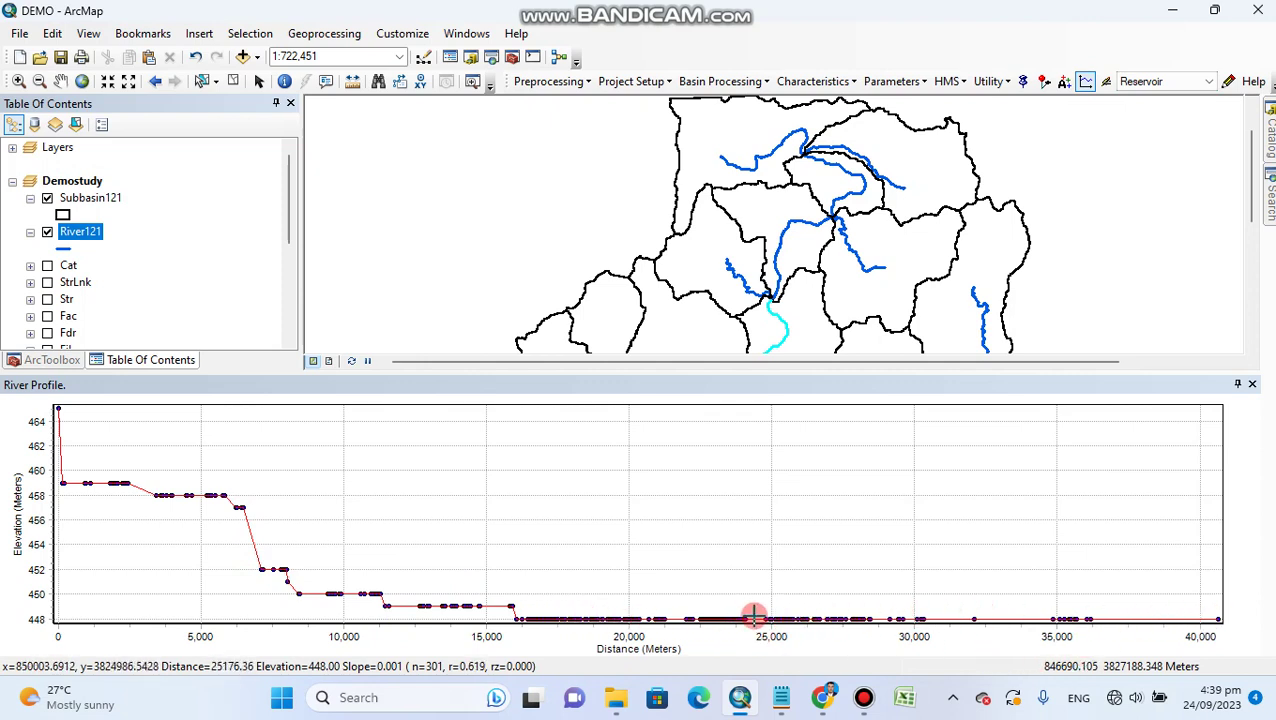
# Close the River Profile window and clear the selected rivers on the map.
pyautogui.click(1252, 385)
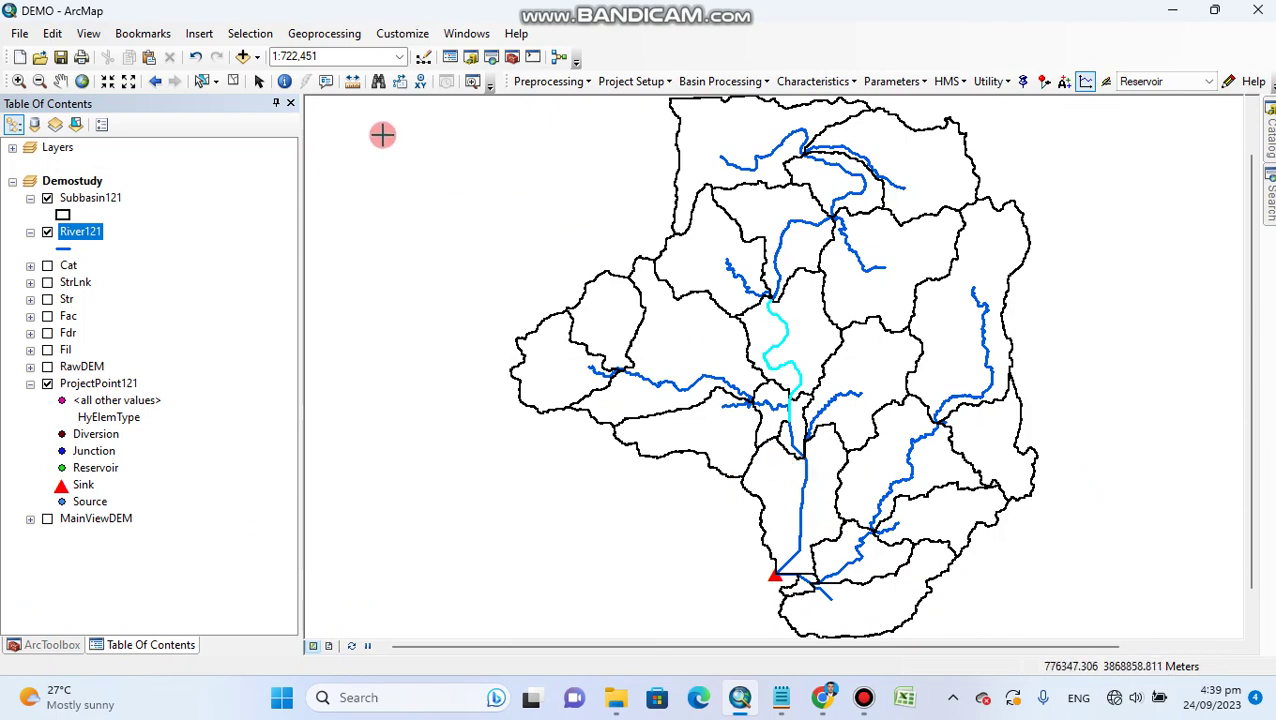
pyautogui.click(232, 81)
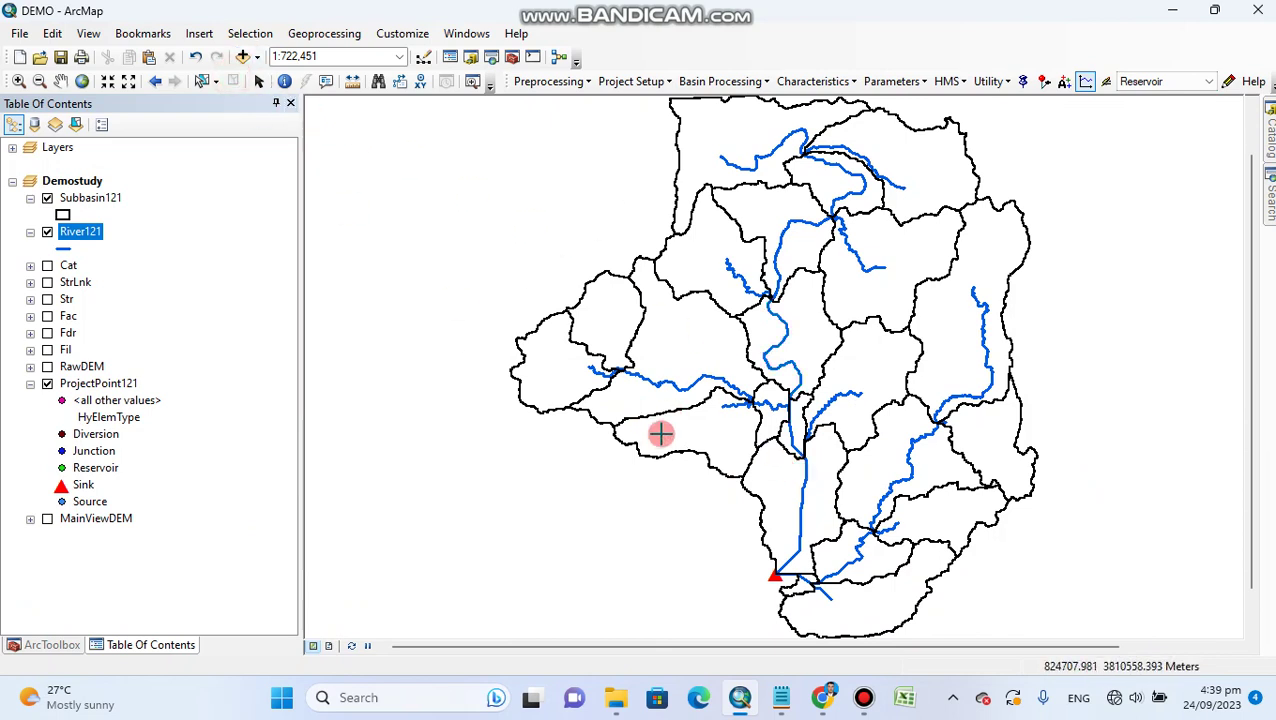